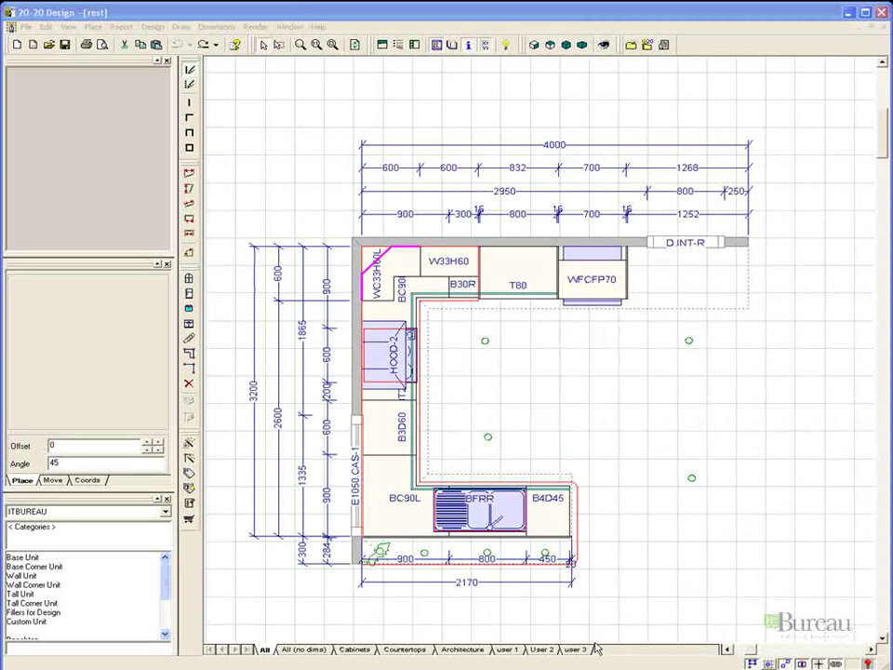
Cycle through the All, no-dims, Cabinets, Countertops, Architecture and user 1–3 views, ending on User 2
click(261, 649)
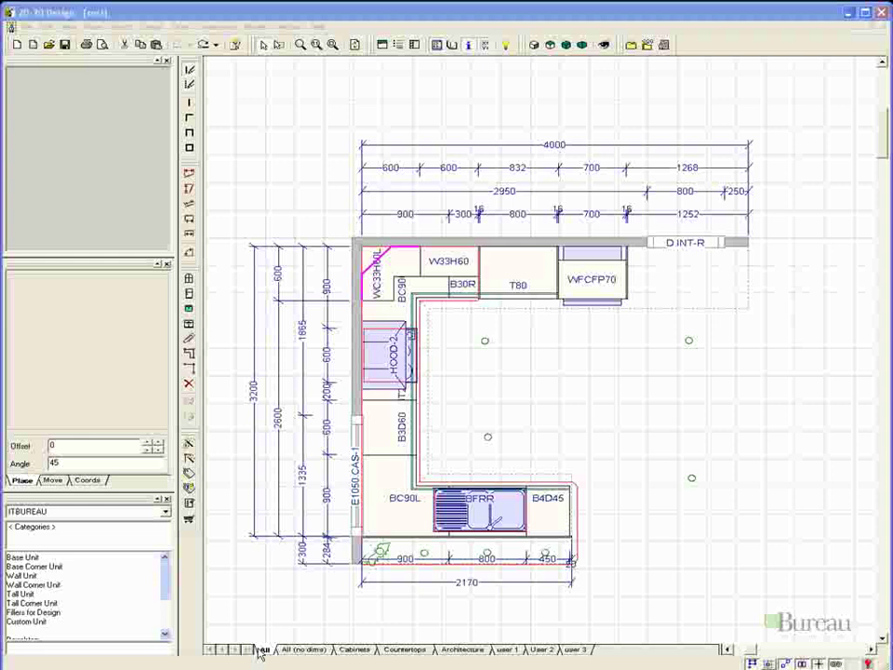
click(300, 649)
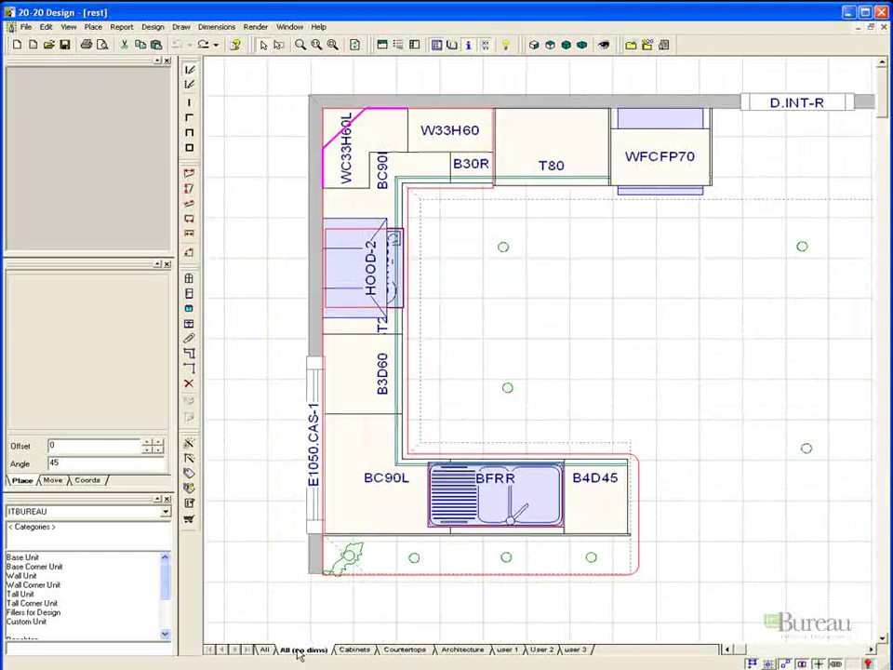
click(351, 649)
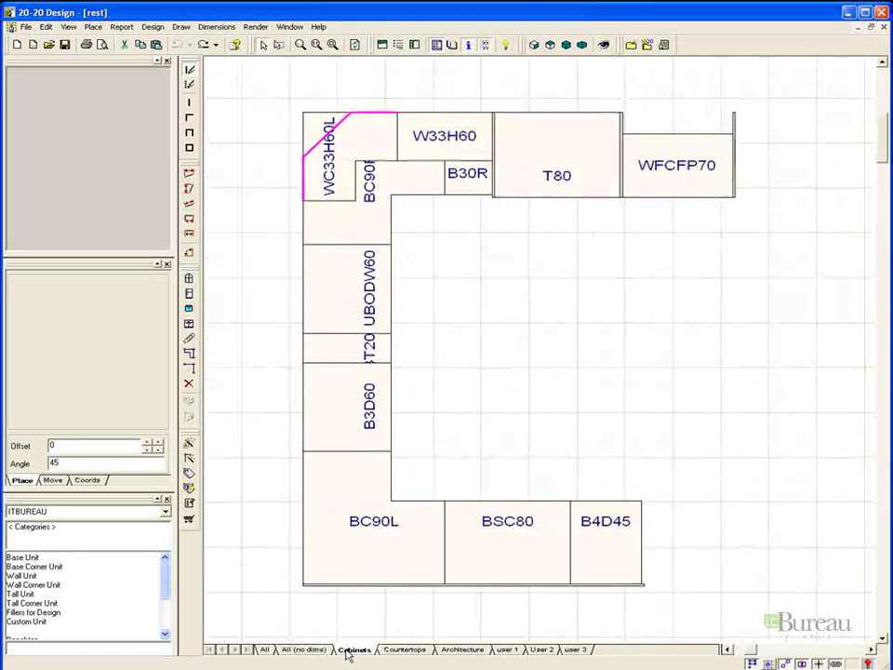
click(398, 650)
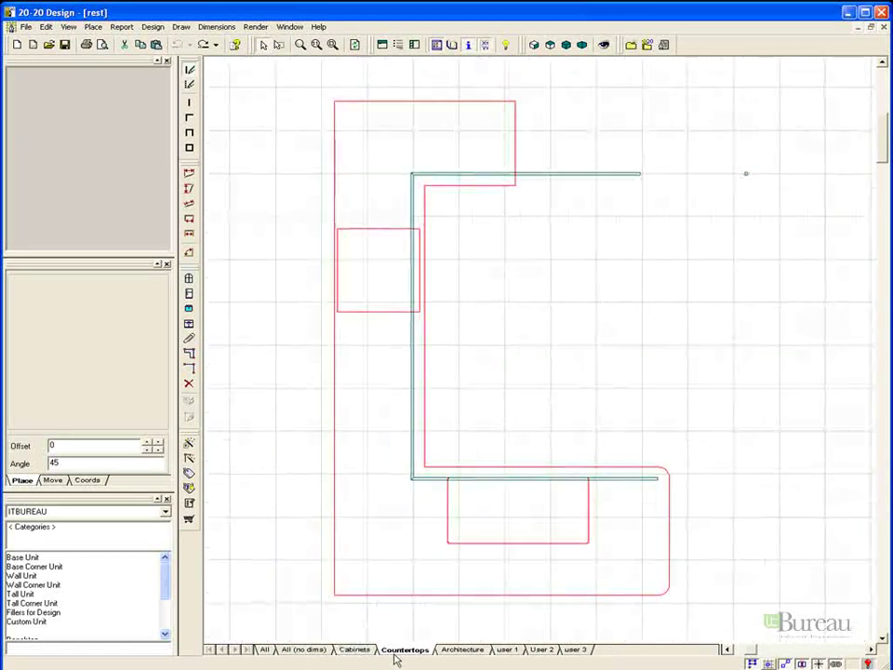
click(456, 650)
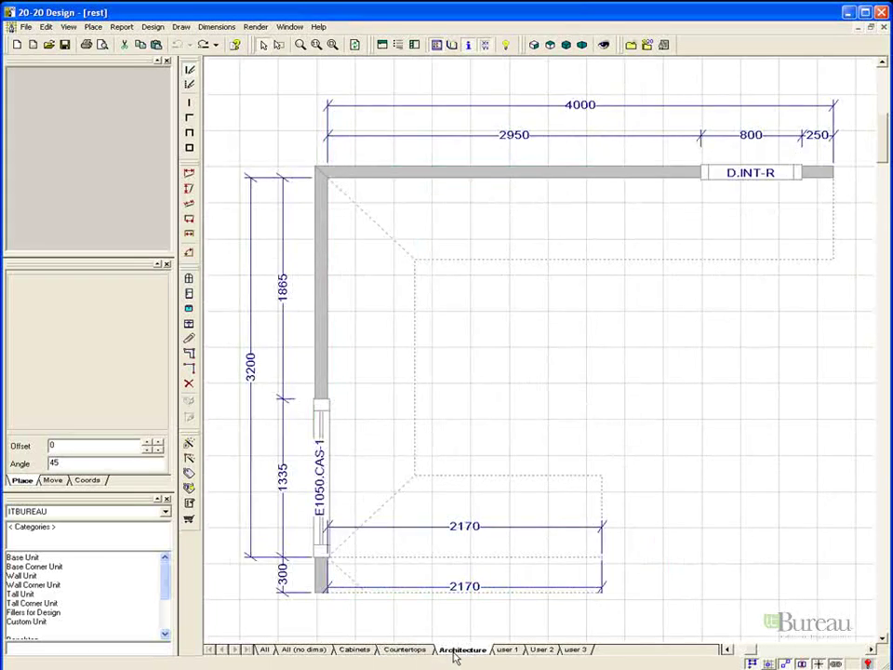
click(513, 651)
click(540, 651)
click(561, 651)
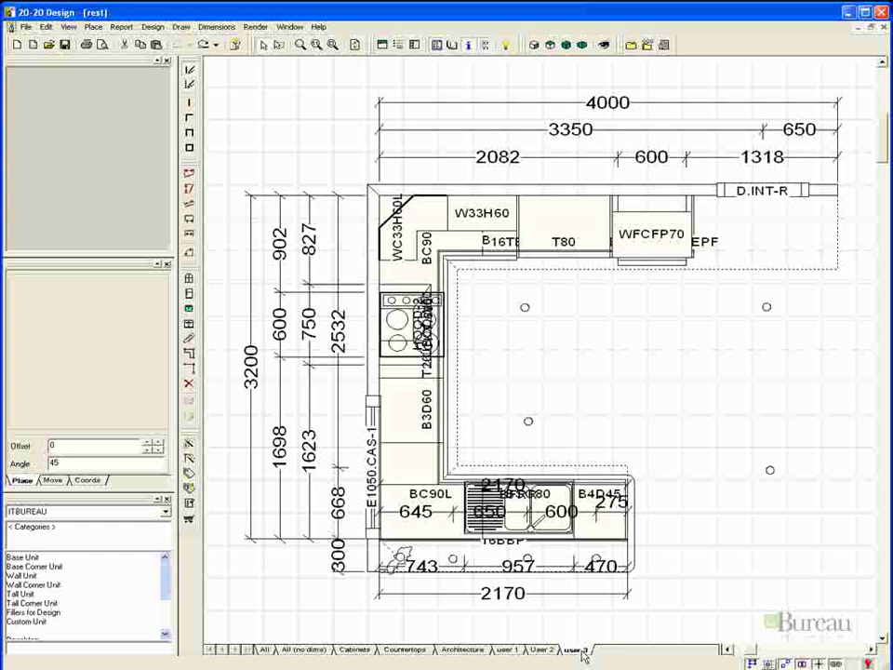
click(548, 653)
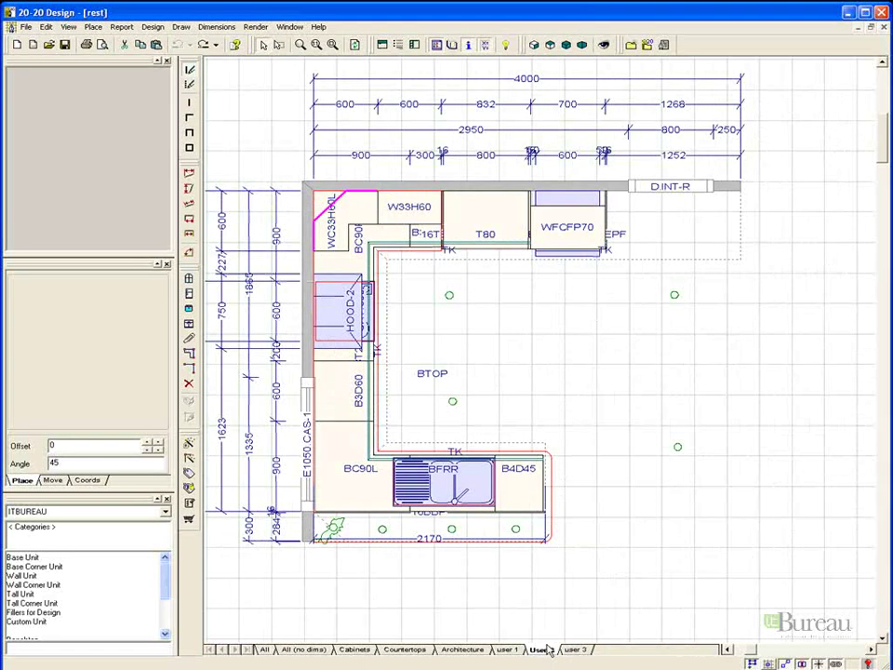
In User 2's Display Settings, uncheck Decorative Items and Lighting under General and apply
right_click(590, 388)
click(607, 407)
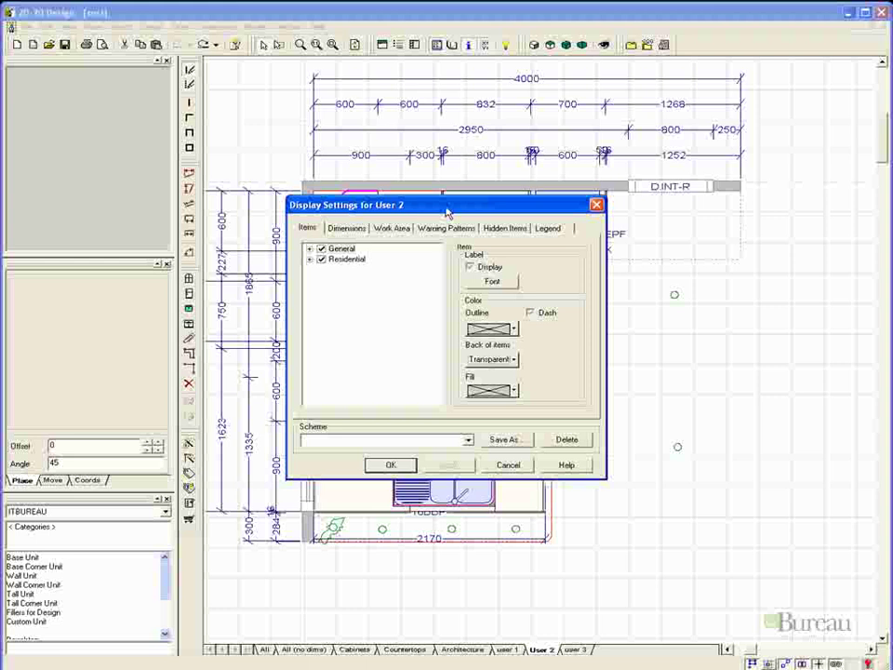
drag(449, 209, 503, 193)
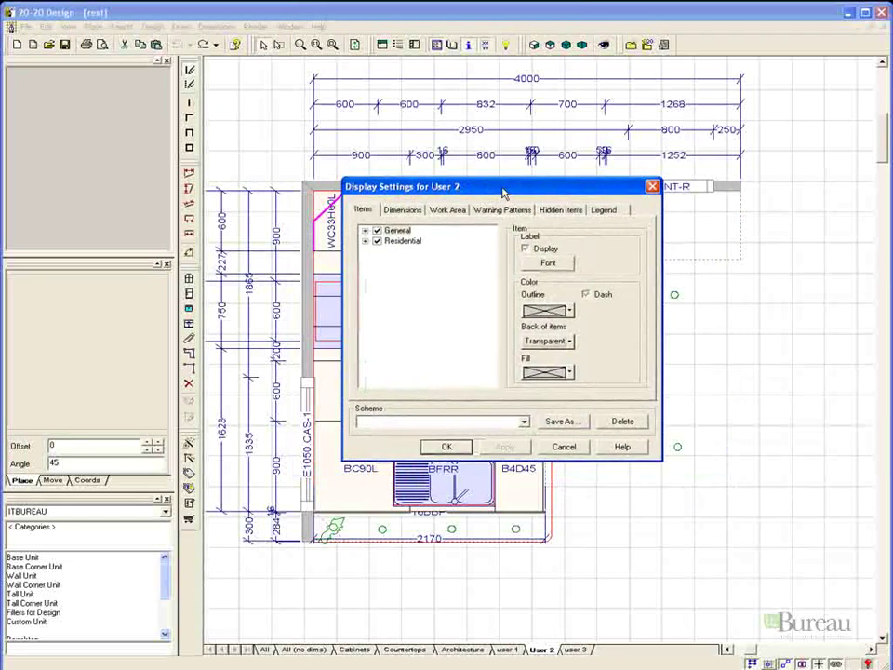
double_click(392, 231)
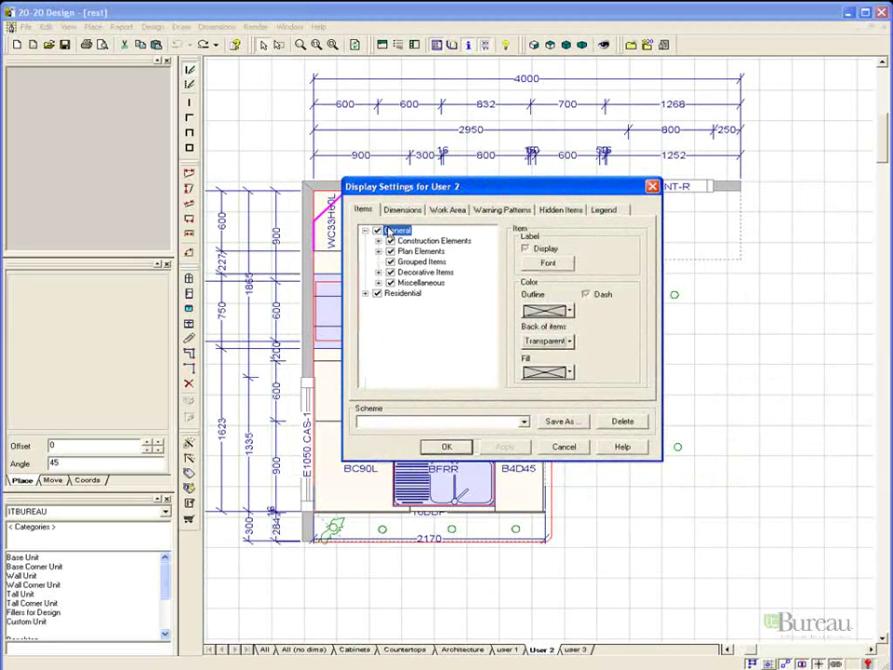
double_click(417, 282)
double_click(420, 272)
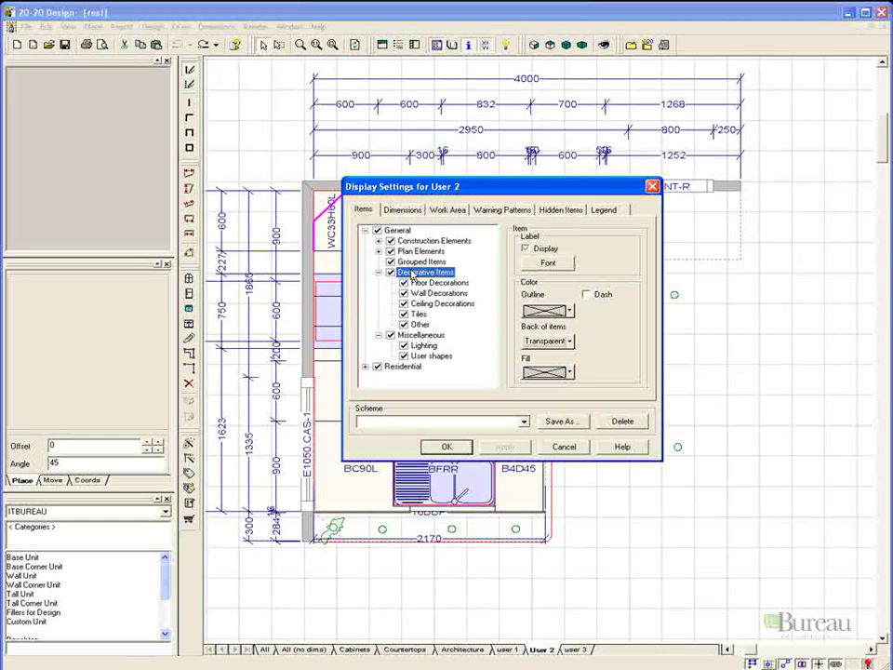
click(390, 272)
click(402, 345)
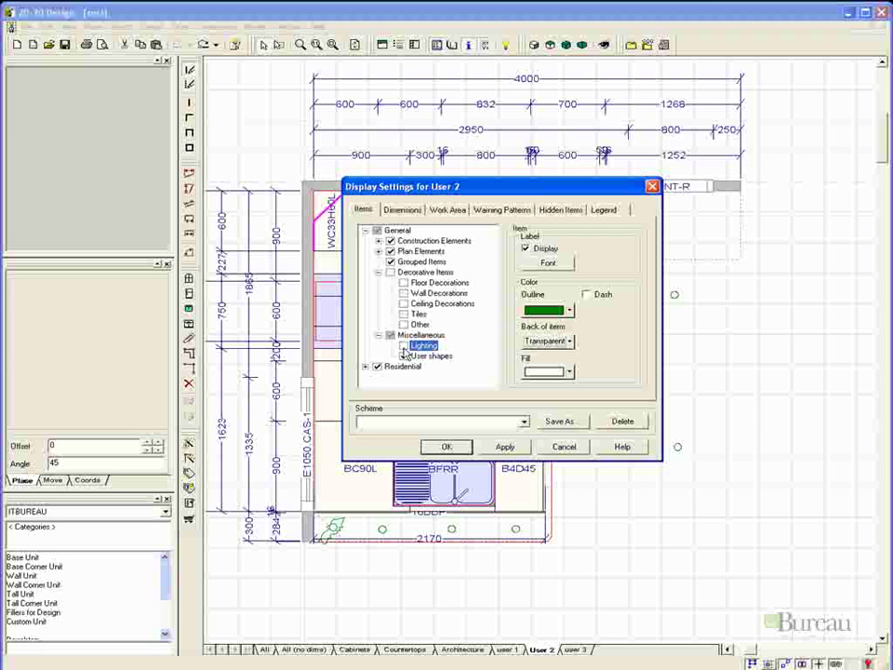
click(500, 447)
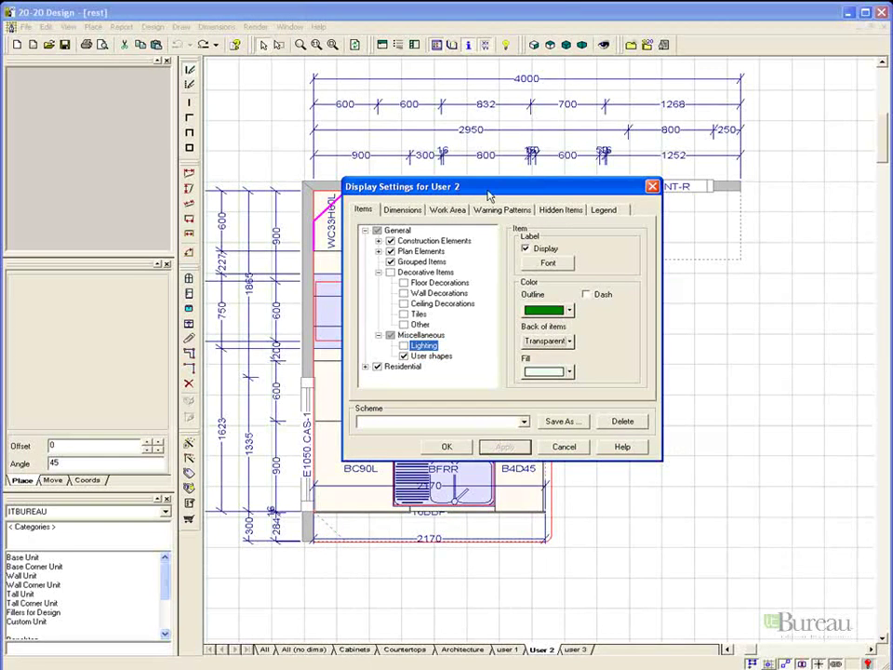
mouse_move(489, 195)
mouse_down()
mouse_move(686, 187)
mouse_move(535, 156)
mouse_move(496, 165)
mouse_move(477, 201)
mouse_move(478, 194)
mouse_up()
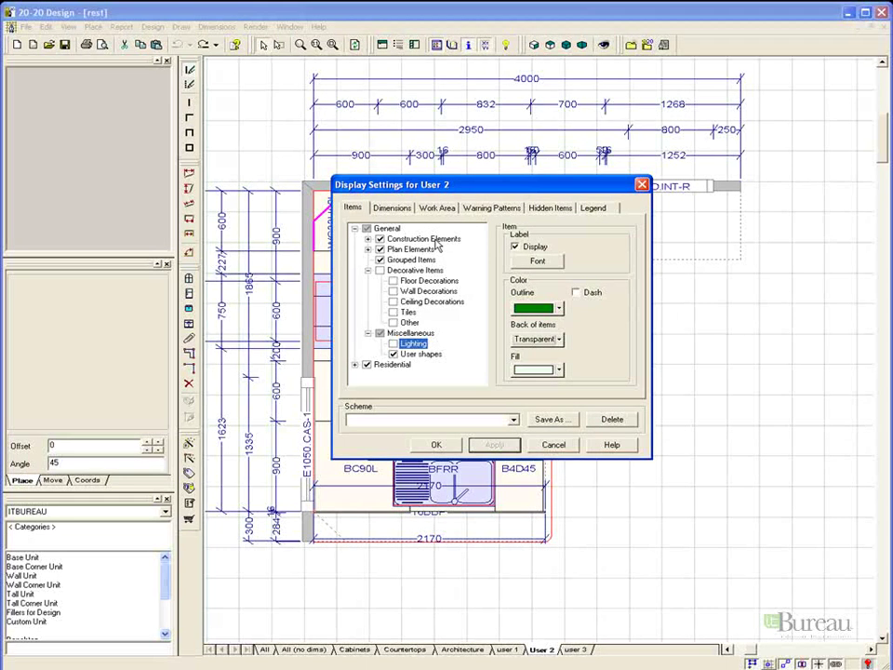
Hide Placement Zones under Construction Elements and apply the change
double_click(435, 240)
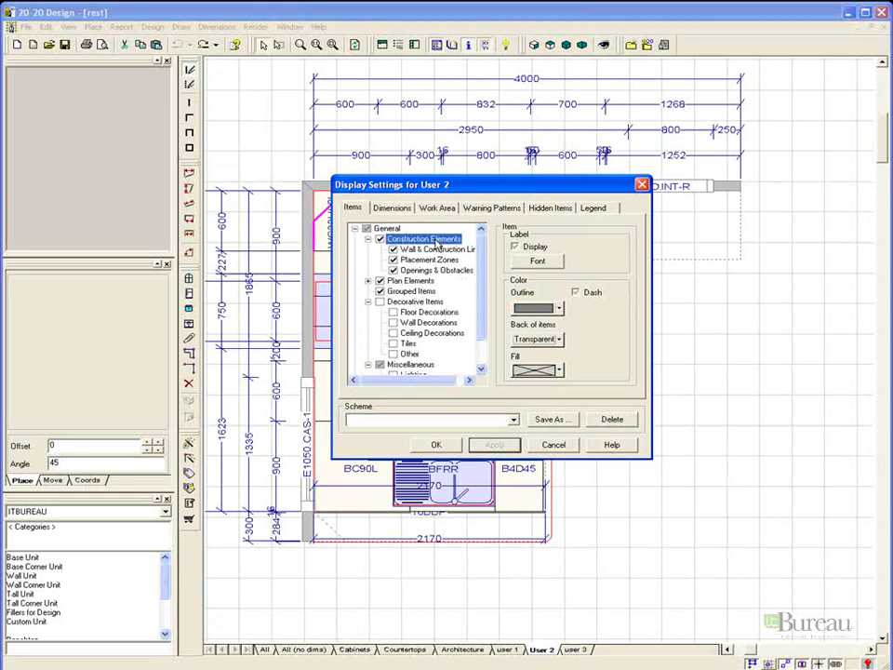
click(393, 260)
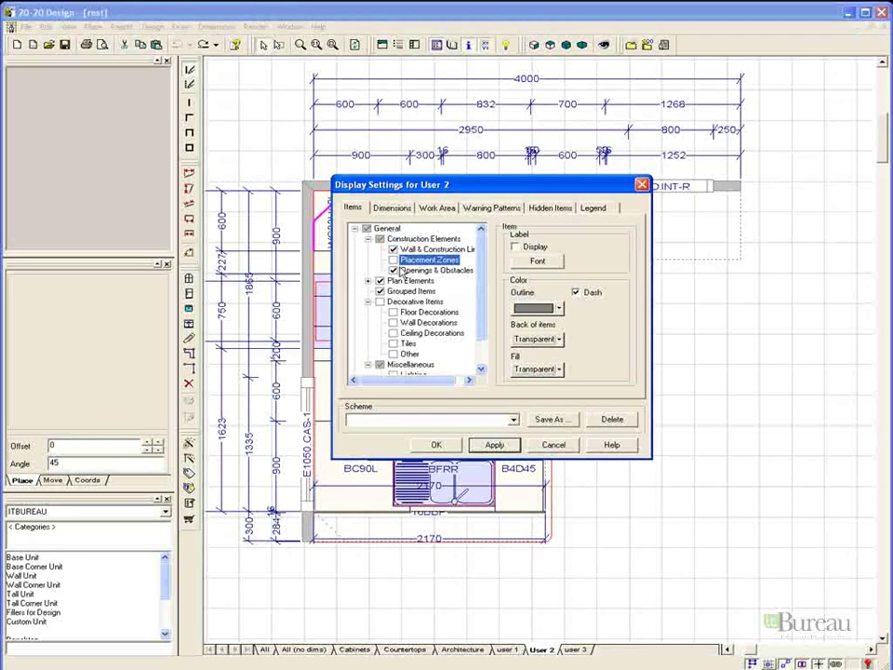
click(497, 447)
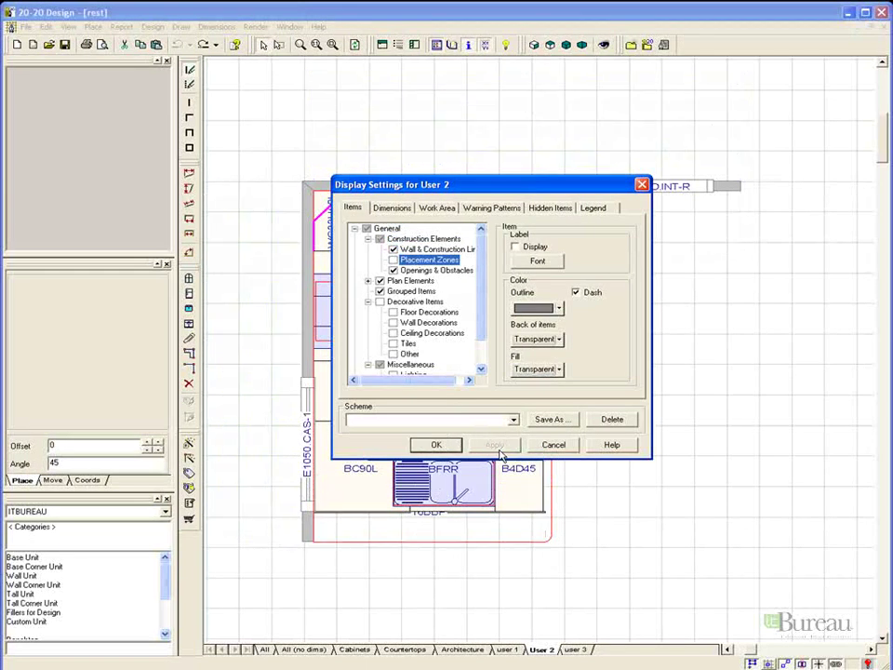
Turn off Label Display for the Residential category and apply it
click(354, 229)
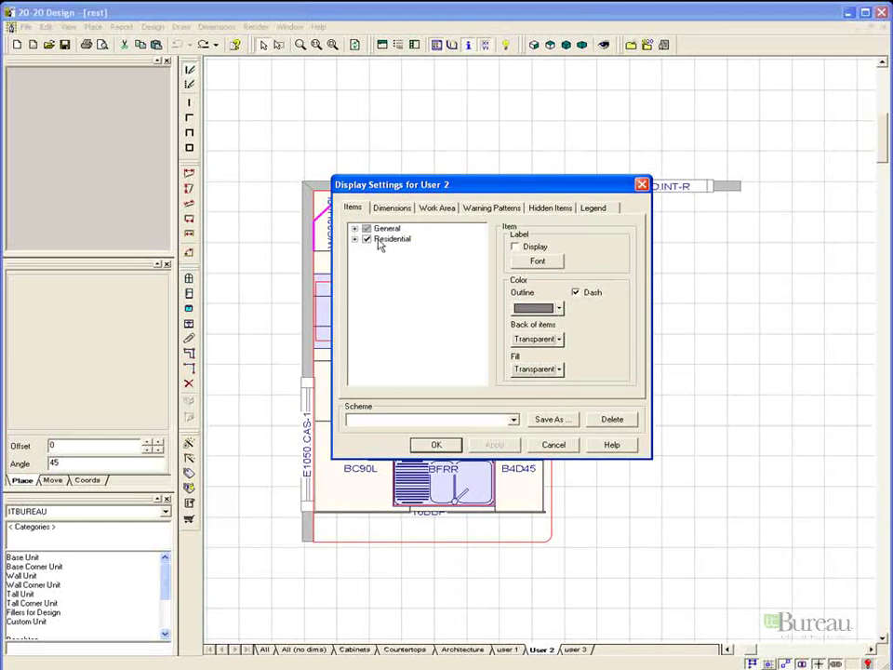
click(386, 240)
drag(475, 190, 510, 194)
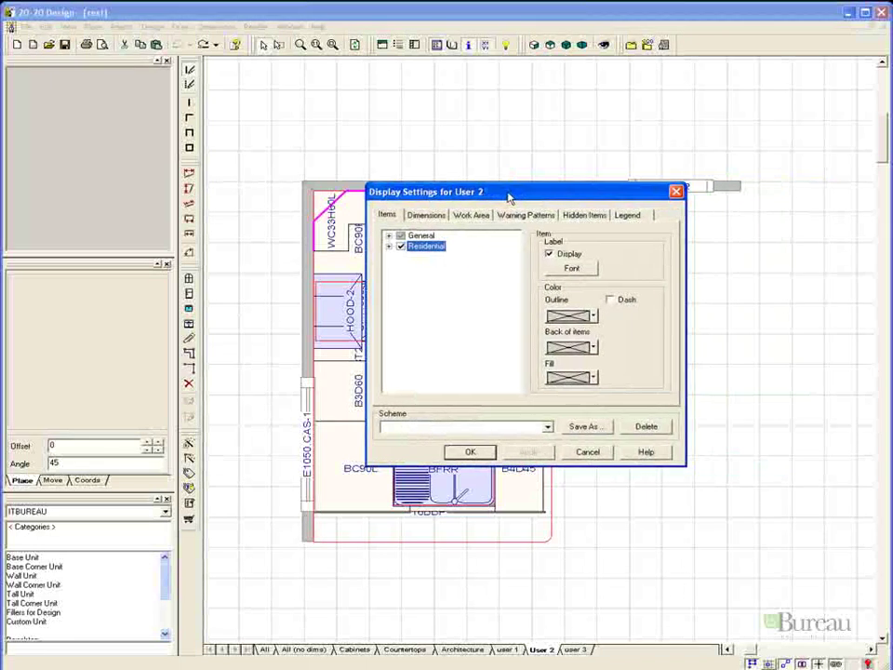
click(550, 255)
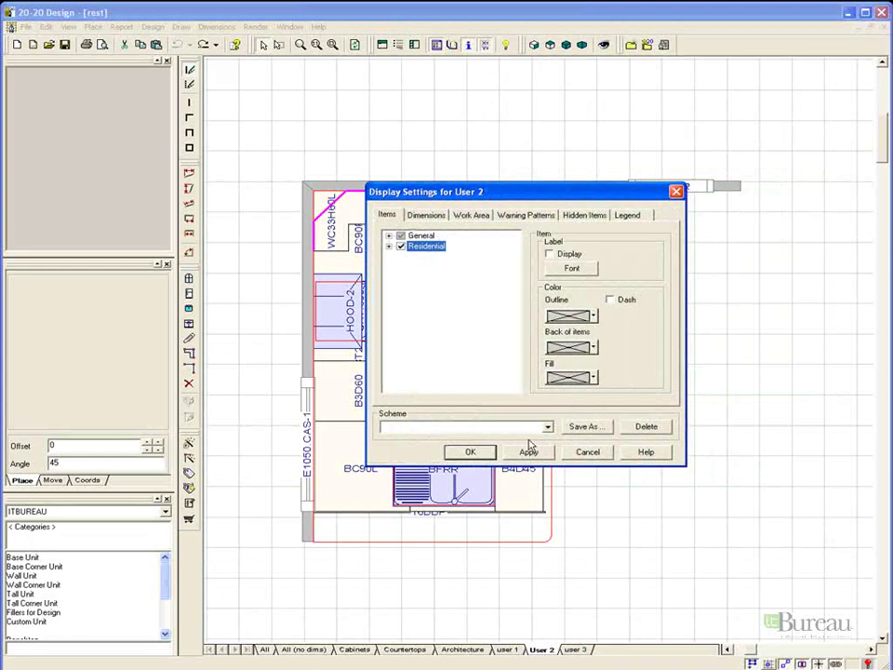
click(527, 453)
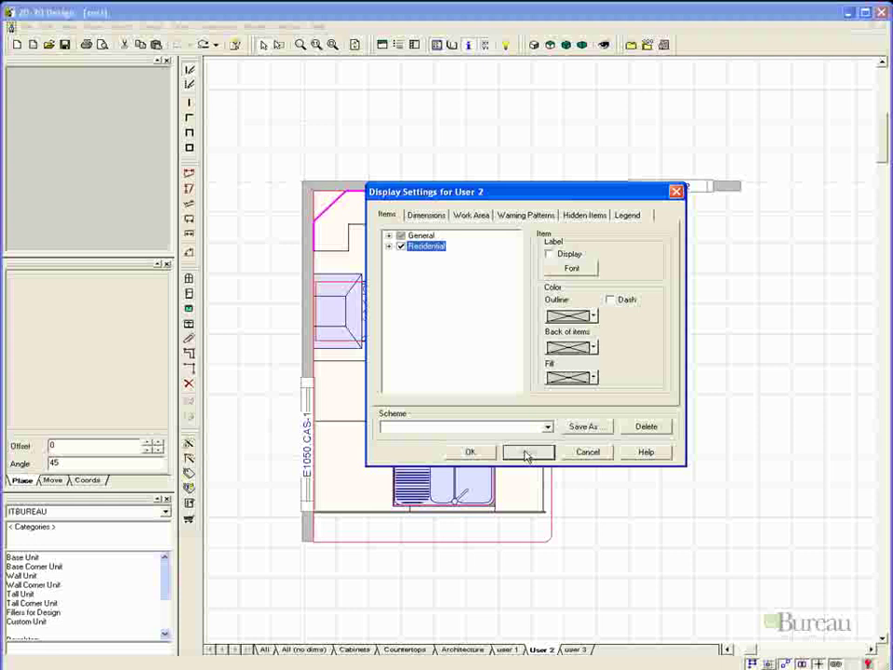
drag(537, 200, 522, 263)
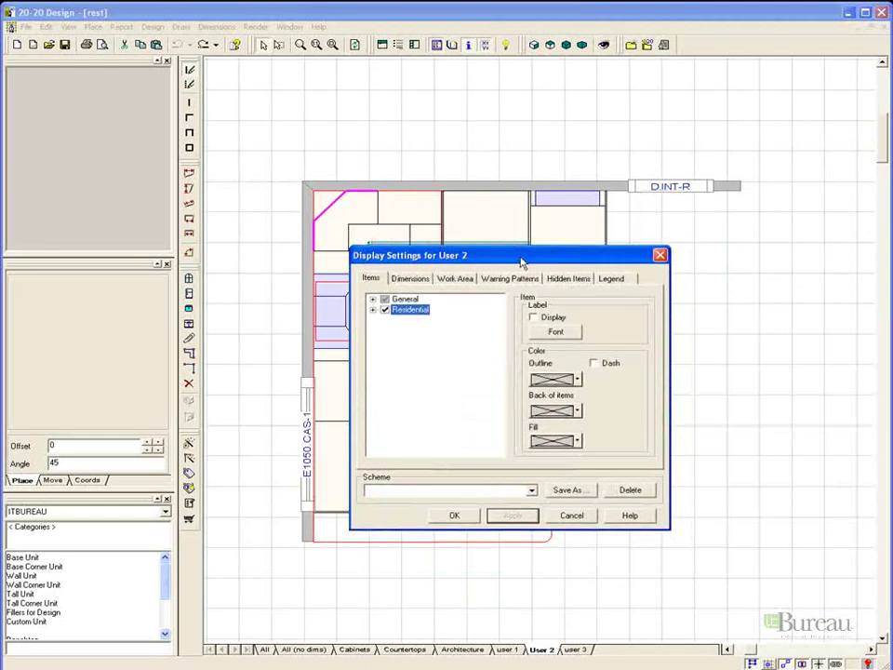
Cancel saving a display scheme and close the Display Settings dialog
click(569, 490)
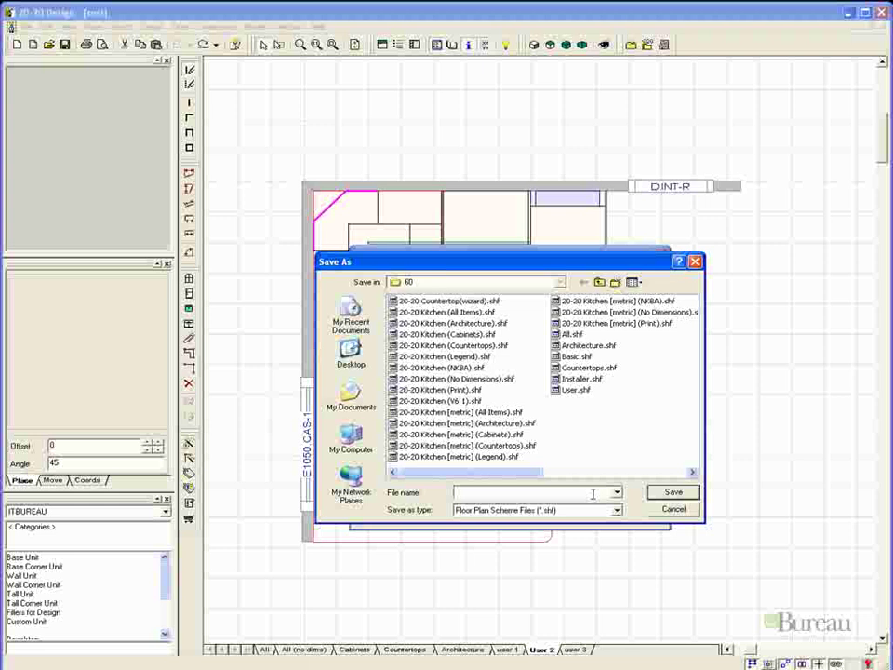
click(590, 493)
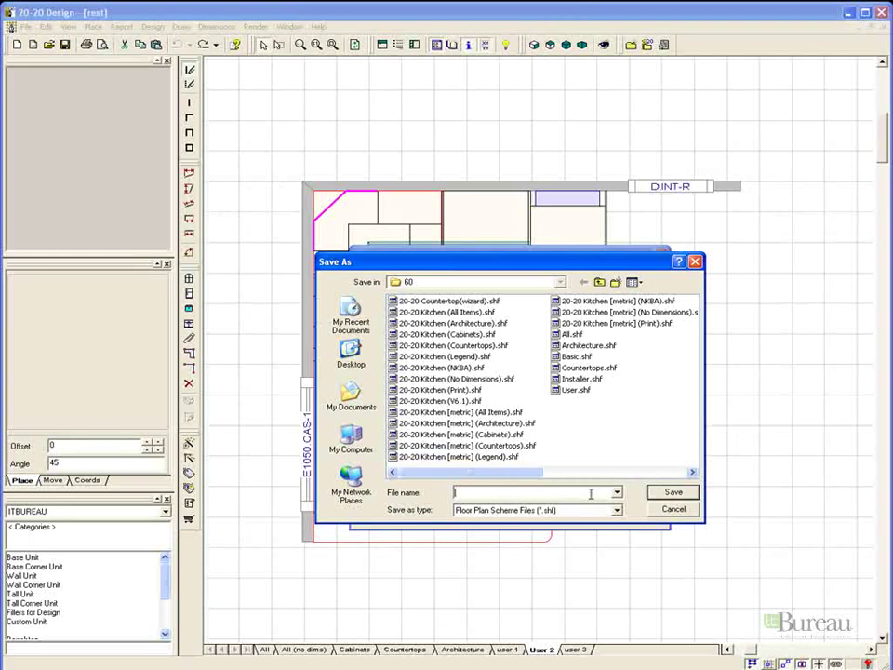
click(674, 509)
click(658, 257)
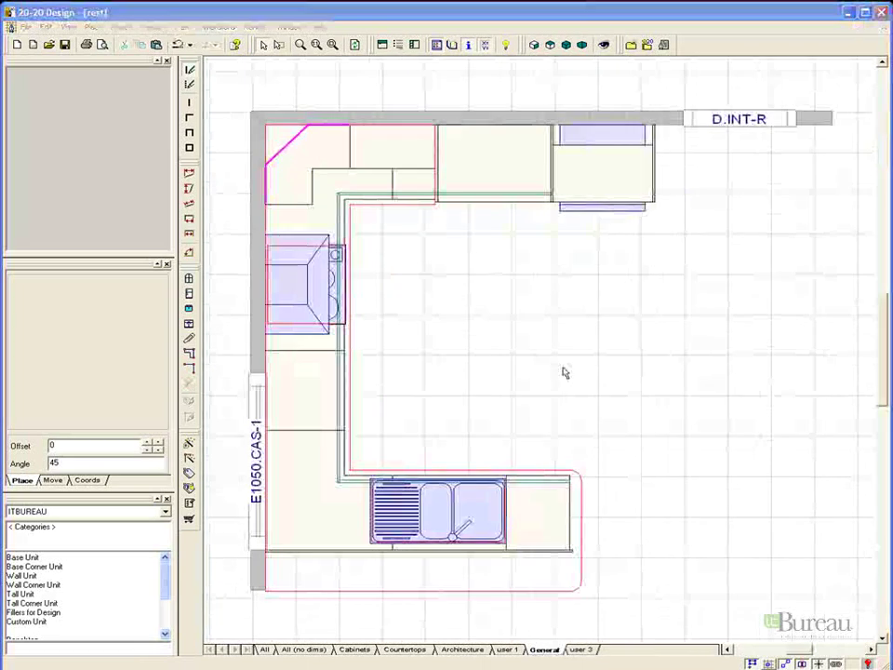
Add the kitchen colour, benchtop colour and handles note and move it higher in the floor area
click(182, 27)
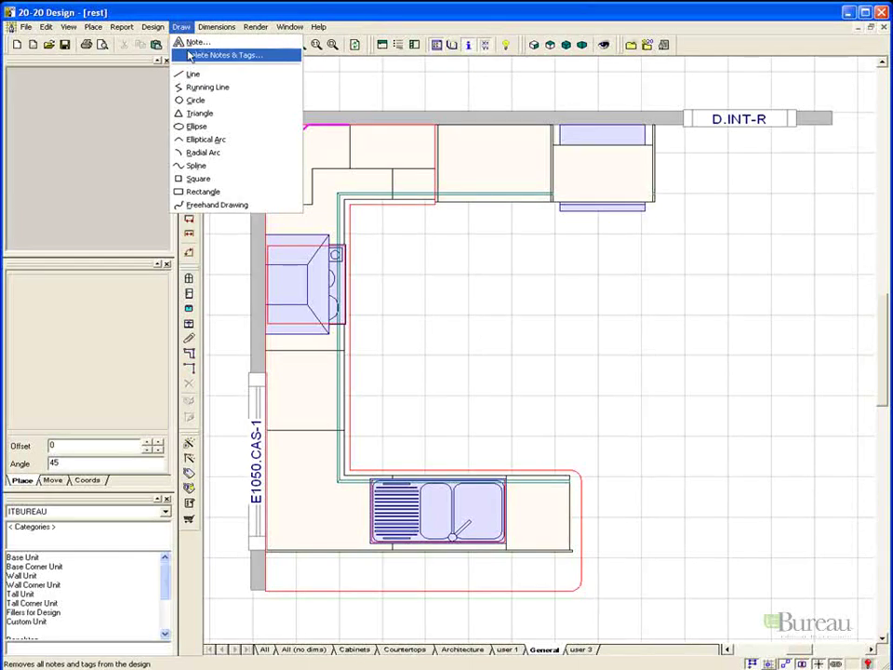
click(195, 42)
click(481, 338)
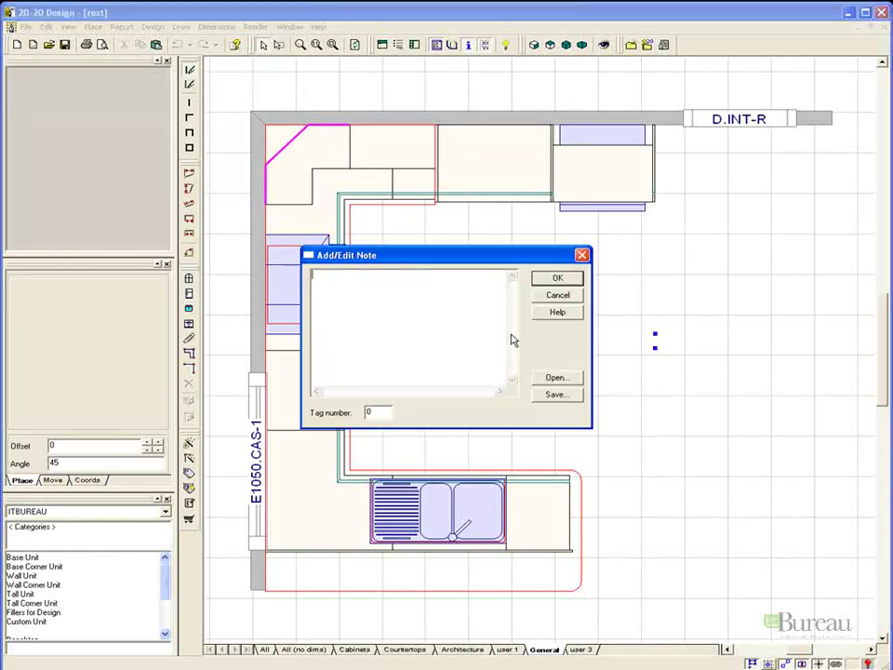
text(Kitchen Colour: Melteca Putty Benchtop Colour: Amaretto Stone Handles: Stainless Steel Bar 288)
click(556, 279)
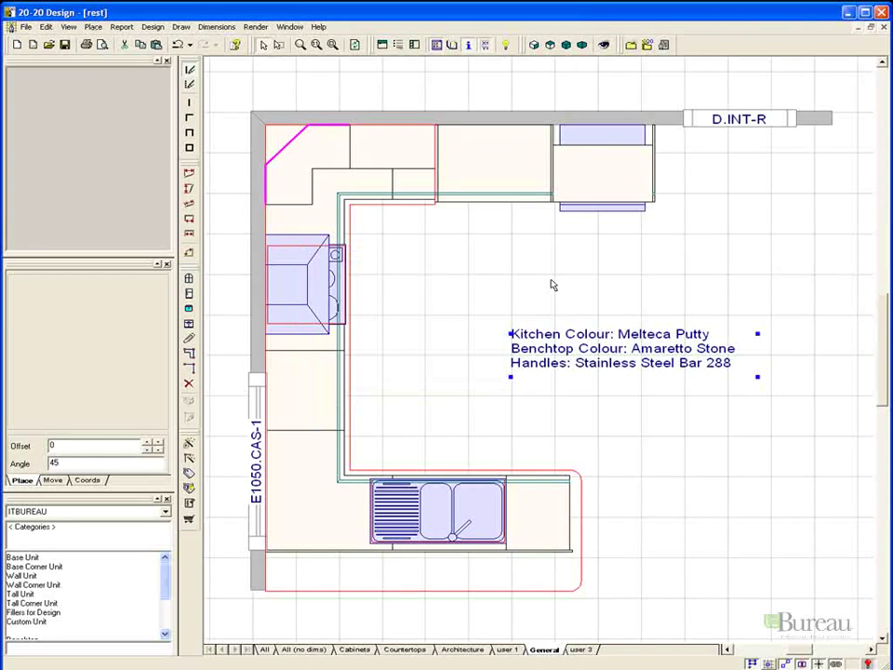
click(576, 380)
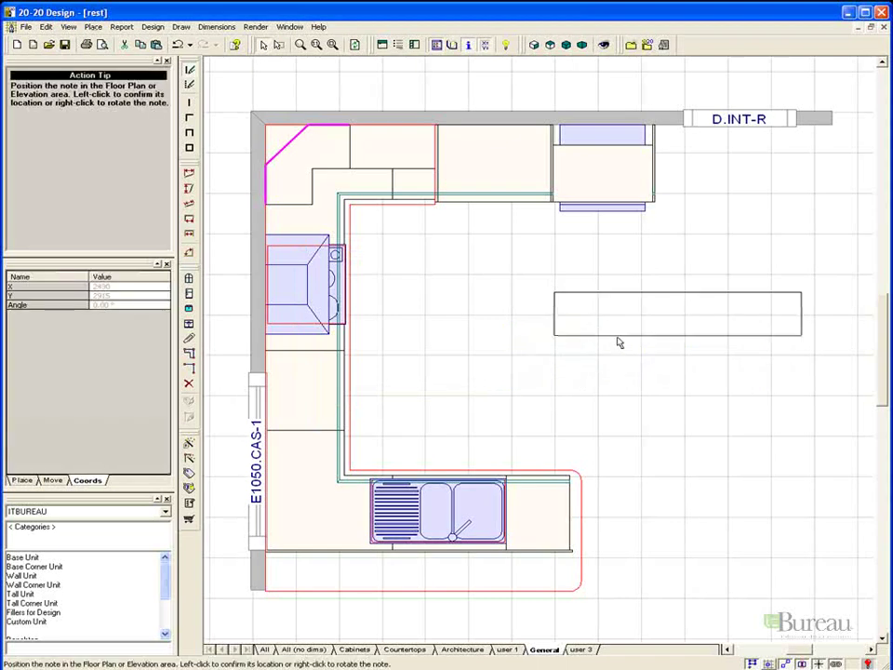
click(641, 307)
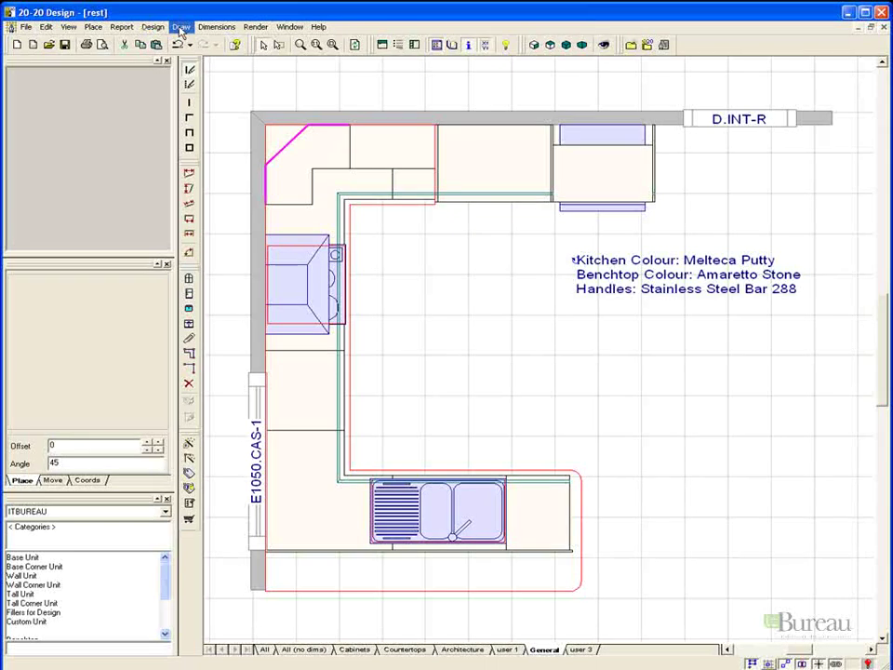
Abandon a second note and start the Draw > Line tool
click(180, 26)
click(194, 41)
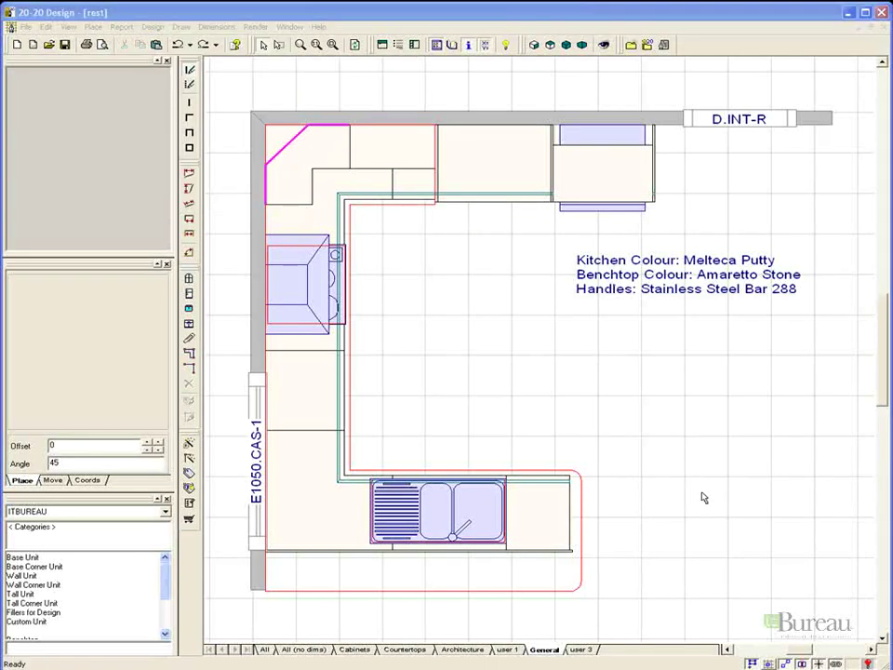
click(180, 26)
click(193, 74)
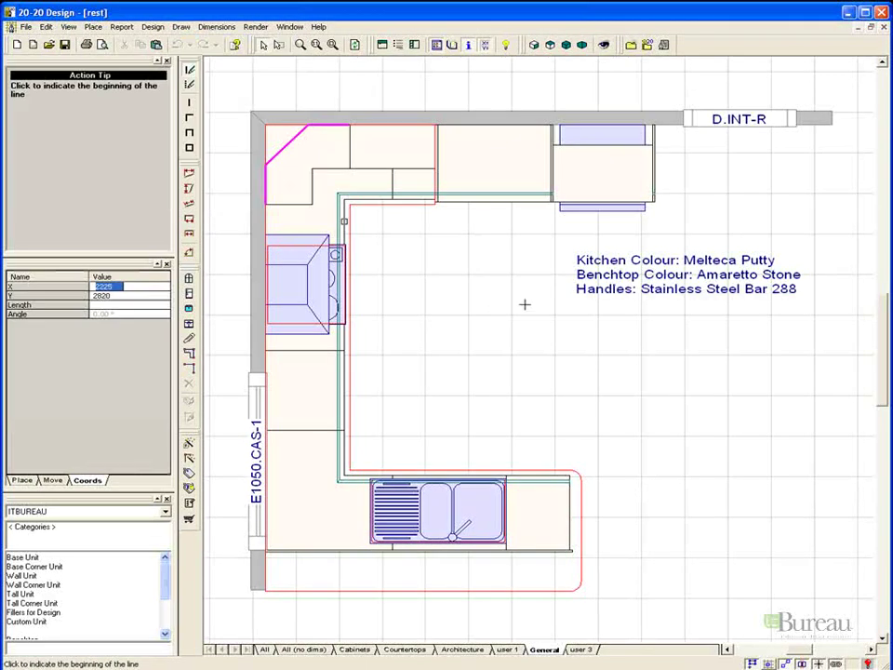
Draw a line, give it a head arrow, and make it horizontal pointing left at the cabinets
click(398, 395)
click(541, 313)
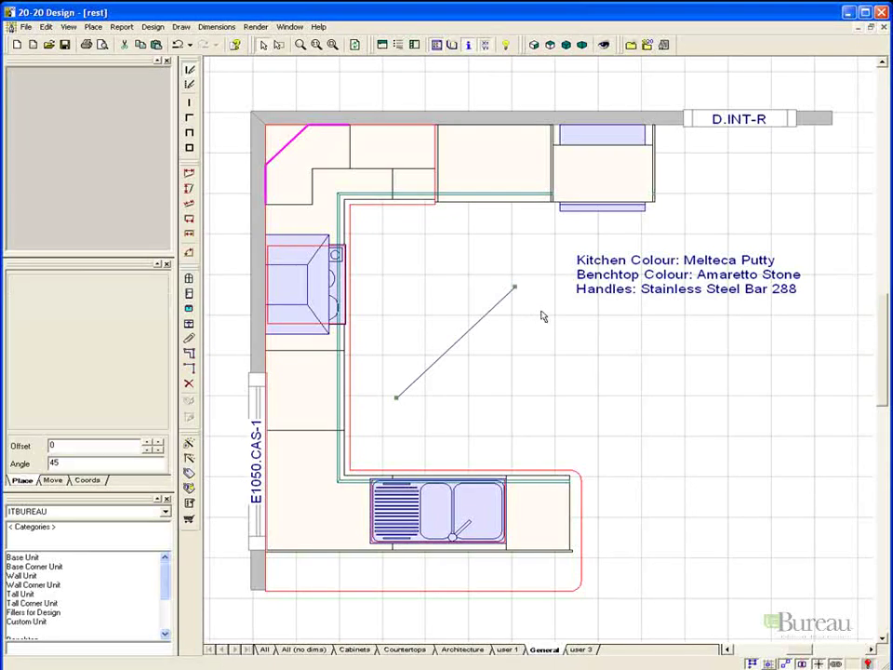
right_click(516, 292)
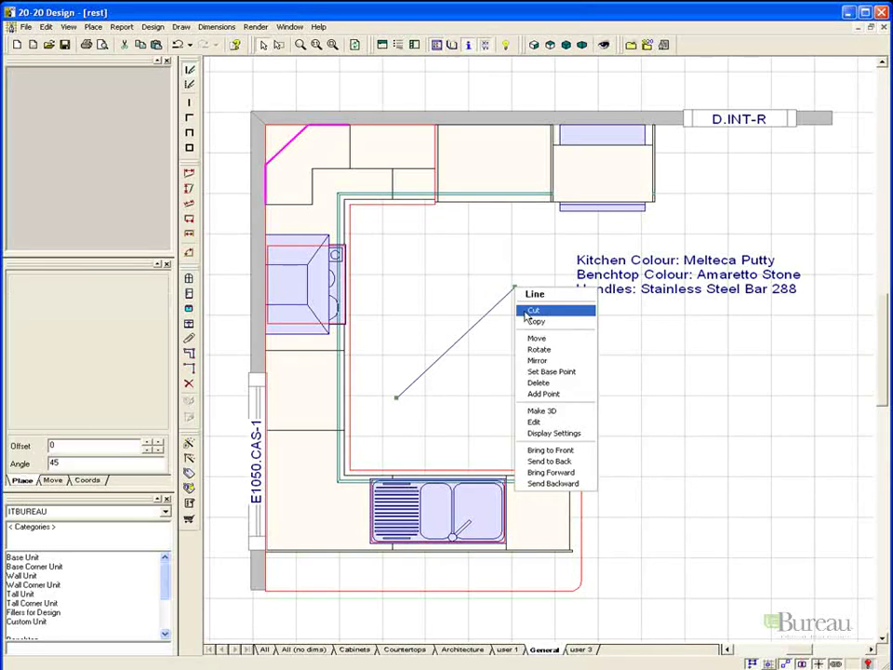
click(532, 420)
click(376, 329)
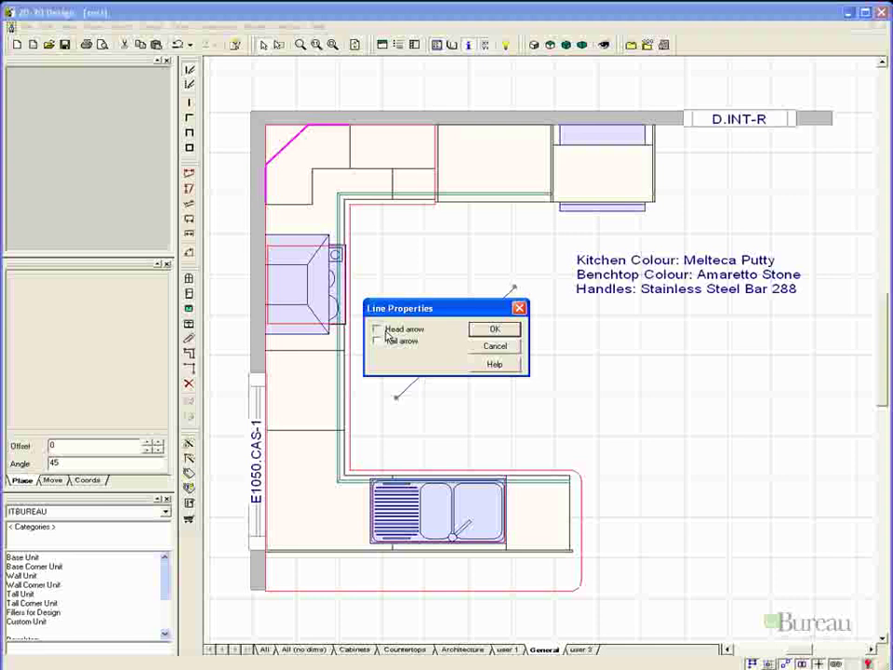
click(494, 346)
click(475, 367)
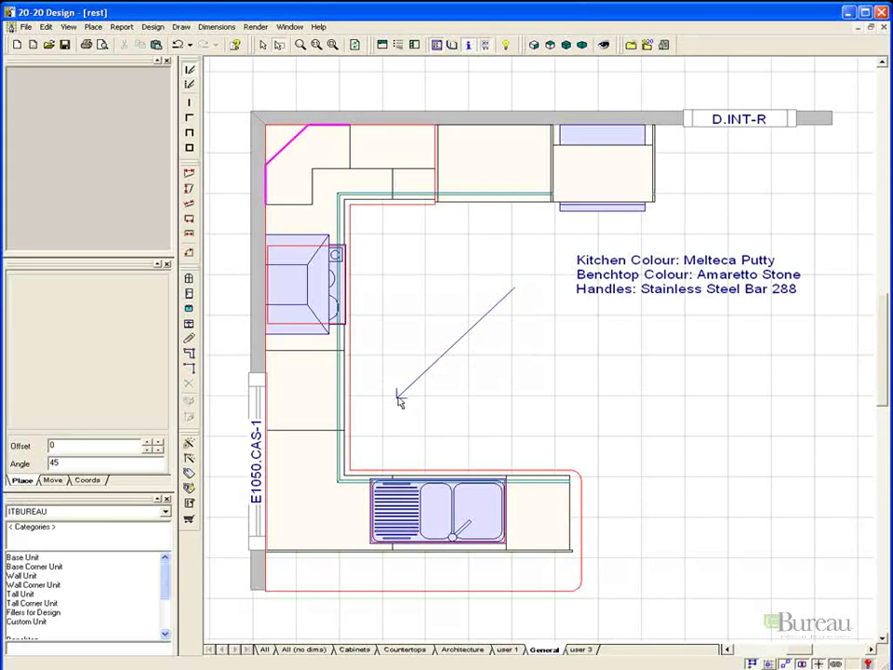
mouse_move(400, 400)
mouse_down()
mouse_move(382, 350)
mouse_move(398, 395)
mouse_up()
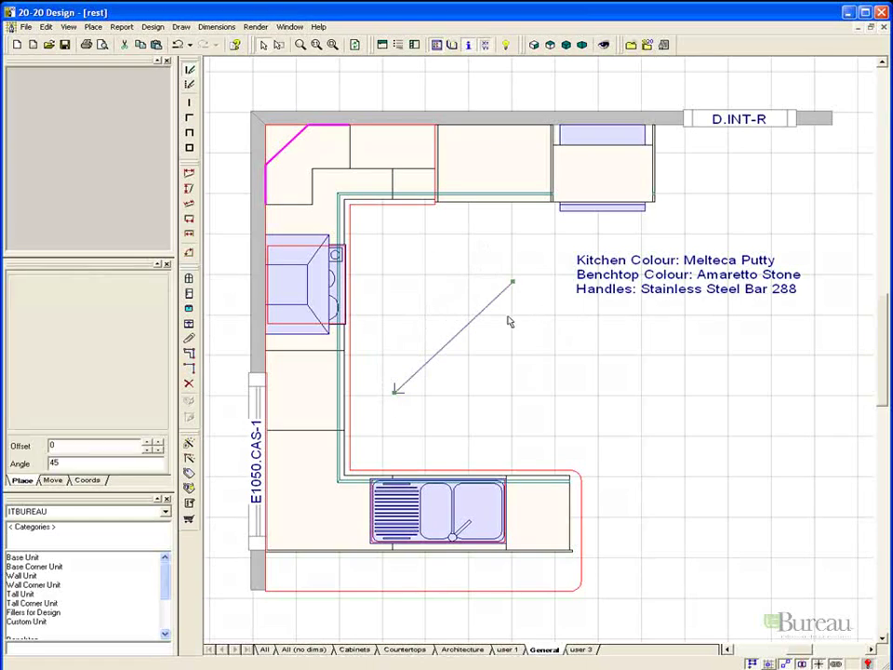
drag(390, 395, 377, 282)
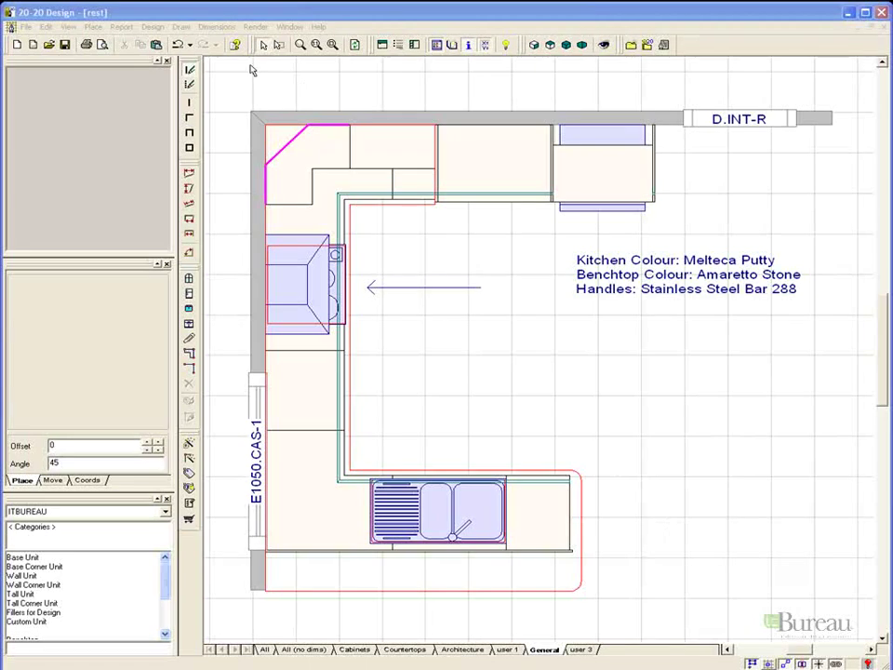
Add the note '1-Premium 450 Drawer Set with wooden dividers' with tag 1 beside the sink
click(181, 26)
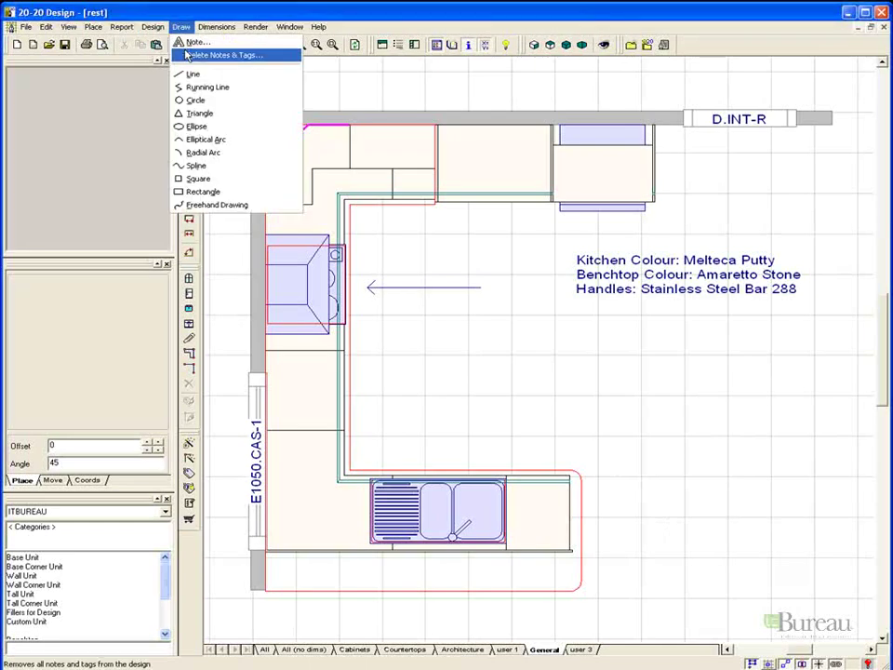
click(186, 41)
click(517, 383)
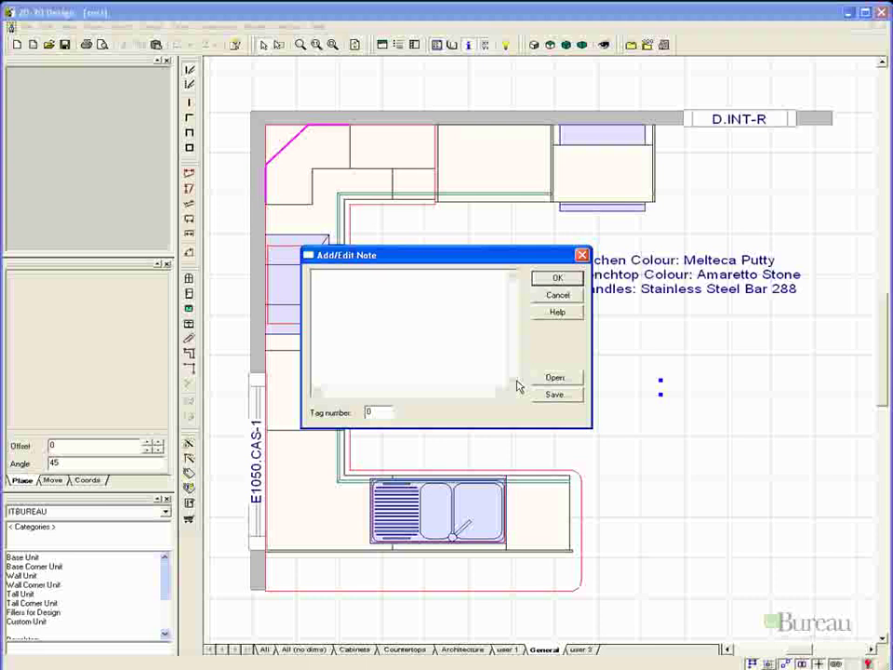
text(1-Premium 450 Drawer Set with wooden dividers)
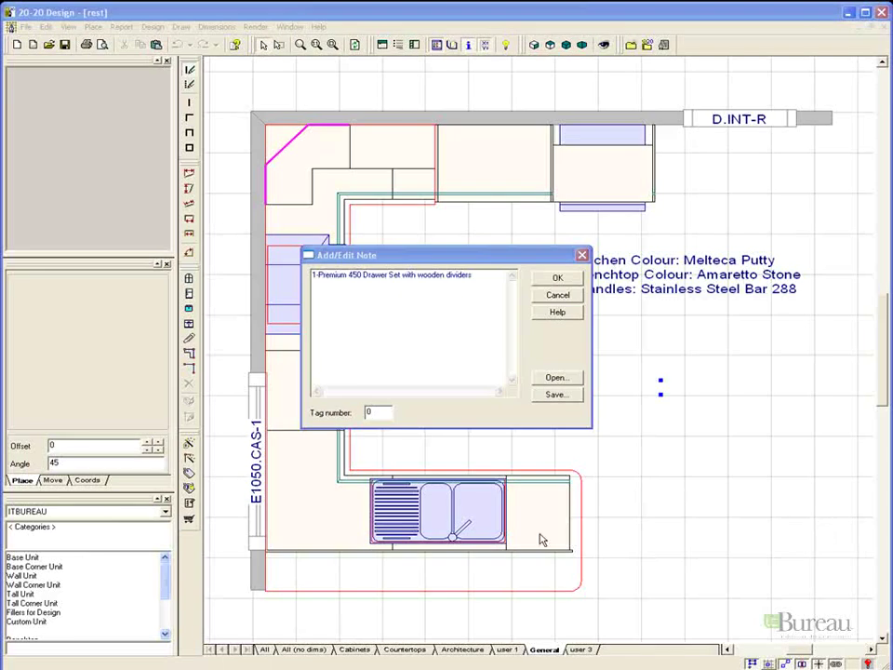
click(381, 412)
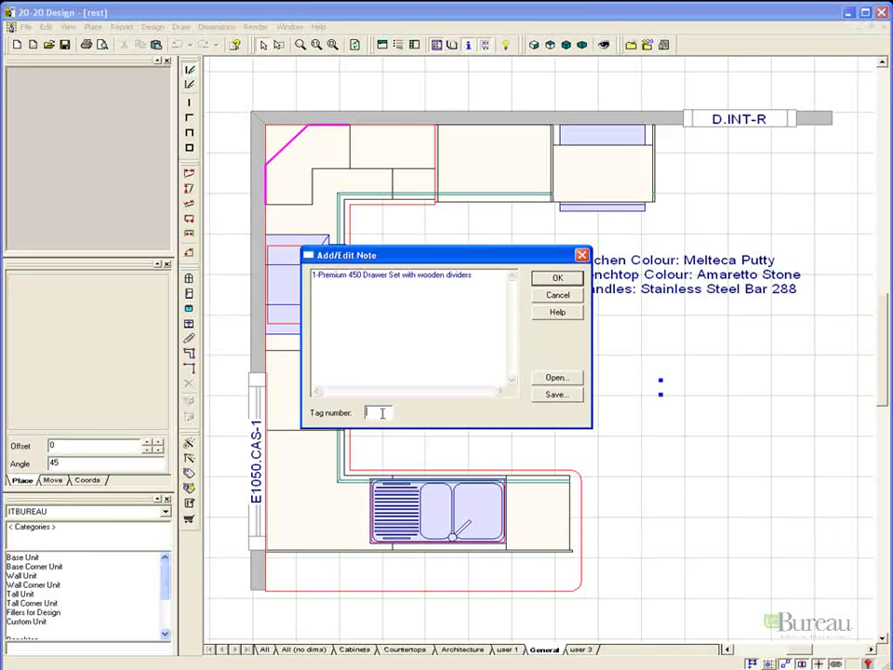
click(556, 278)
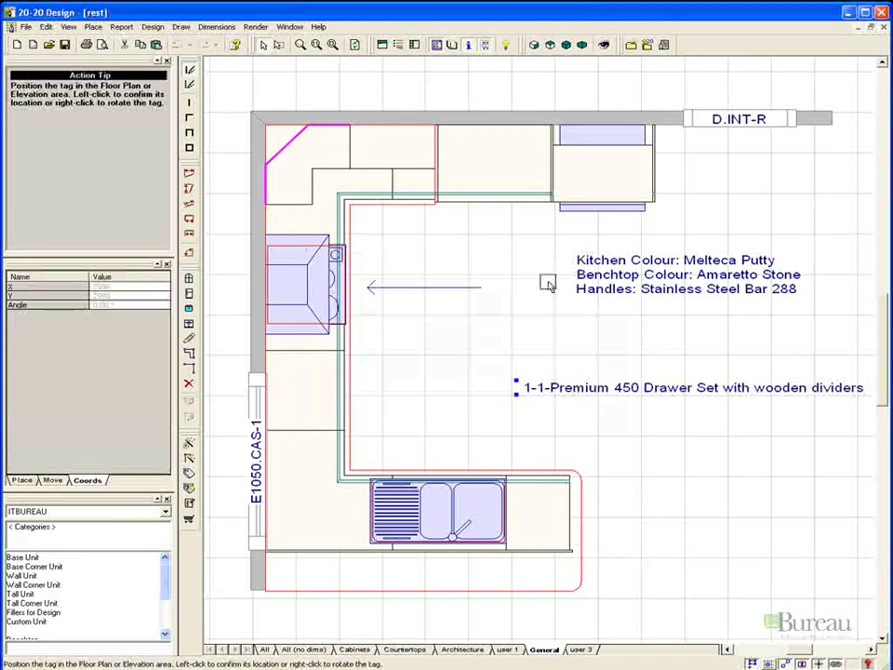
click(540, 504)
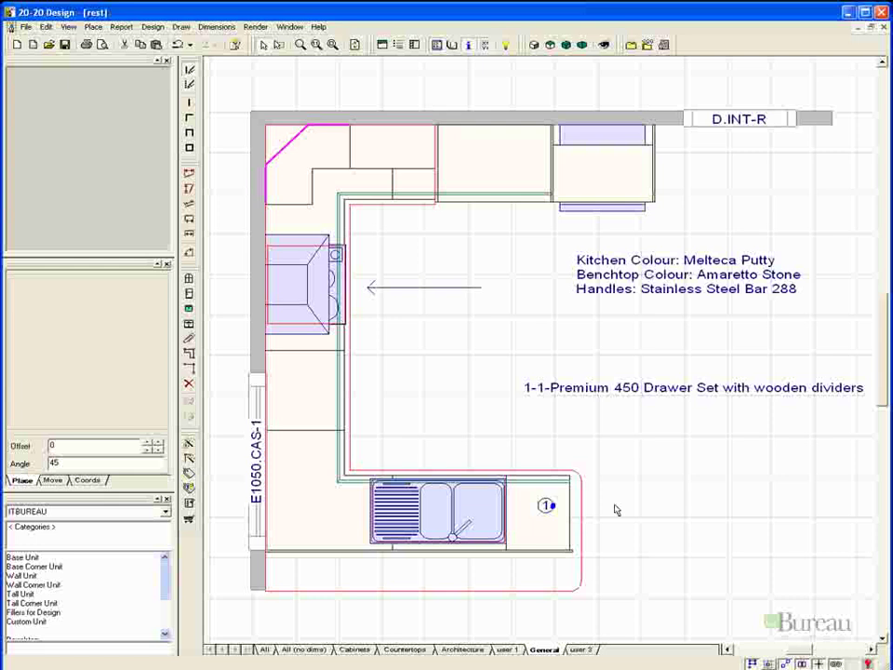
Move the drawer-set note lower and further left
click(530, 391)
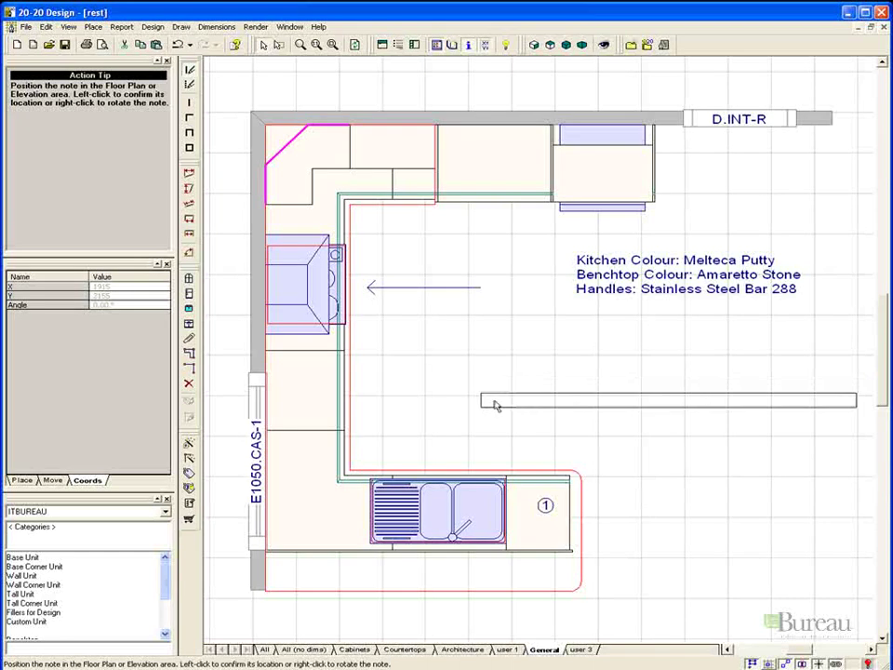
click(496, 407)
click(530, 441)
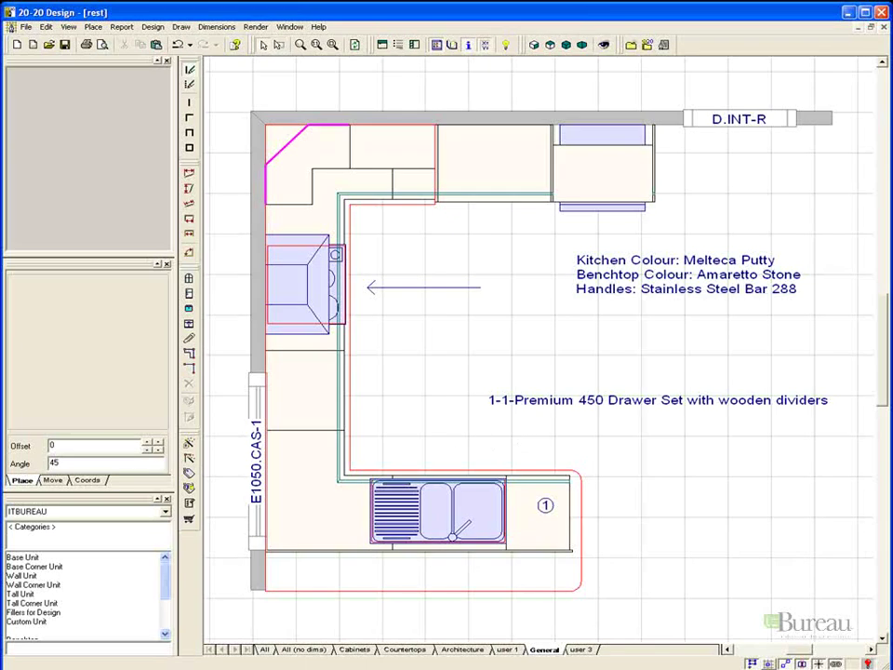
Undo back to the Place Note entry in the Undo history
click(189, 44)
scroll(270, 99, down, 10)
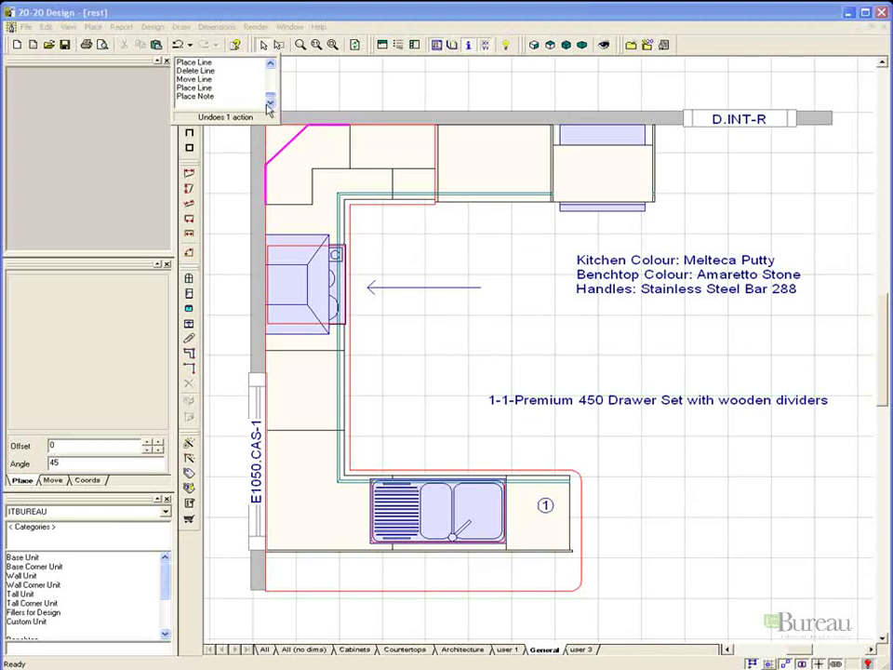
click(206, 97)
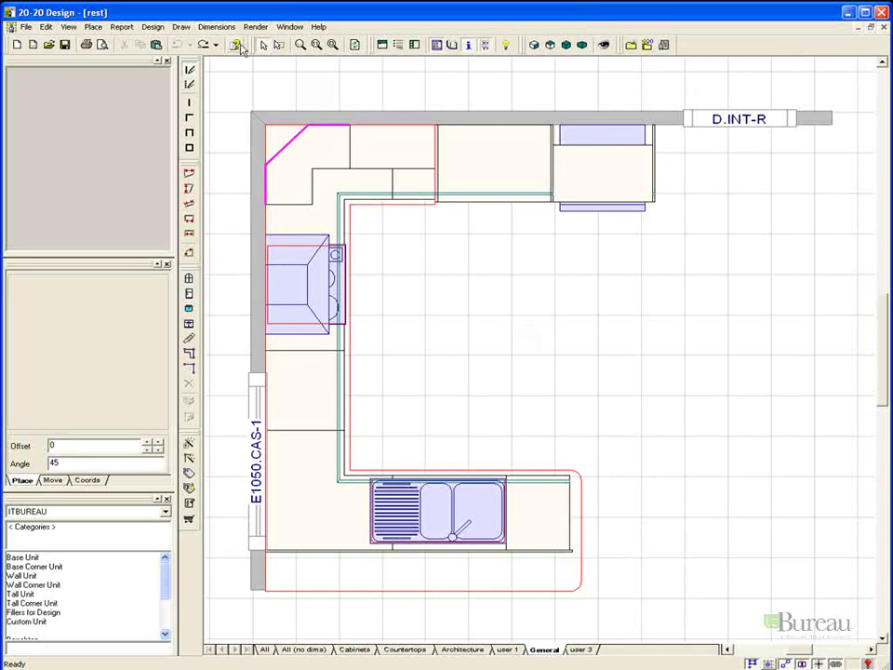
Add vertical dimensions 2000 (point to line) and 2020 (line to line) from top cabinets to sink run
click(215, 27)
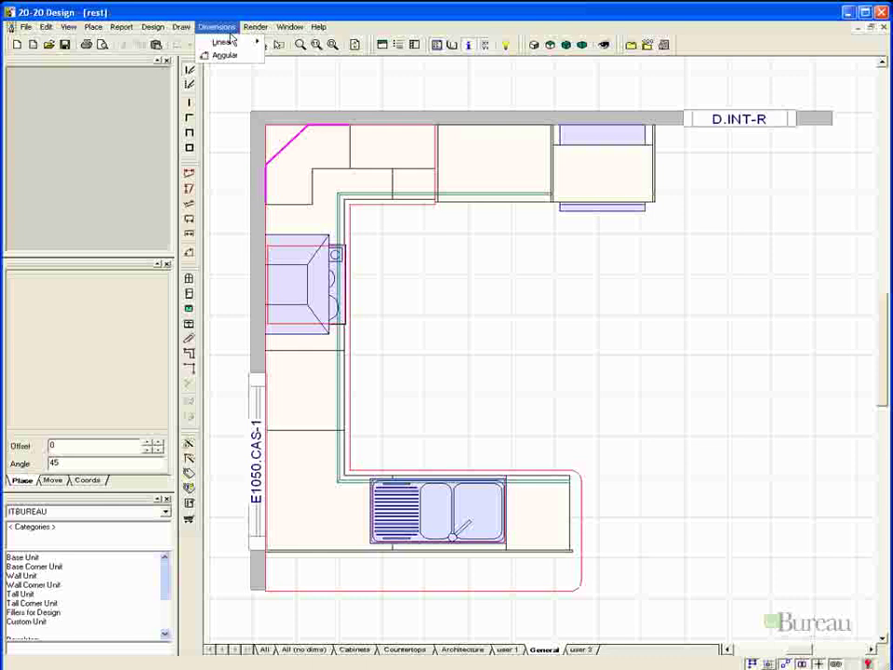
mouse_move(239, 41)
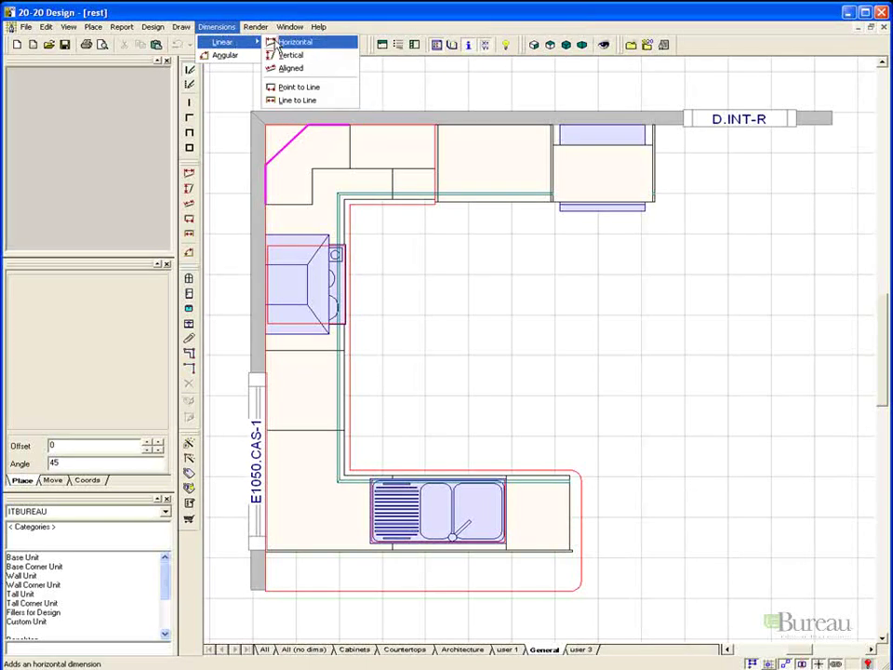
click(283, 86)
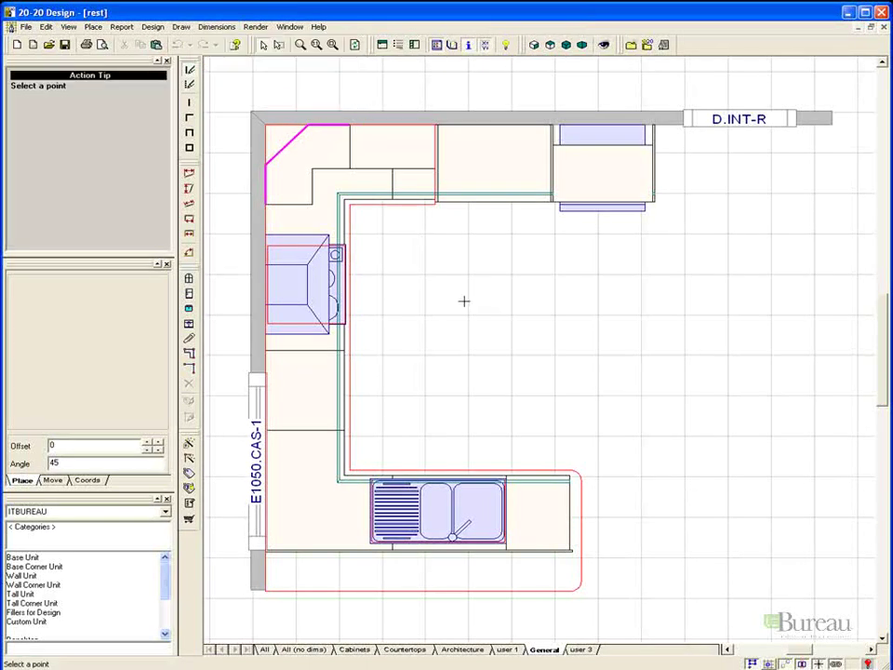
click(434, 208)
click(441, 473)
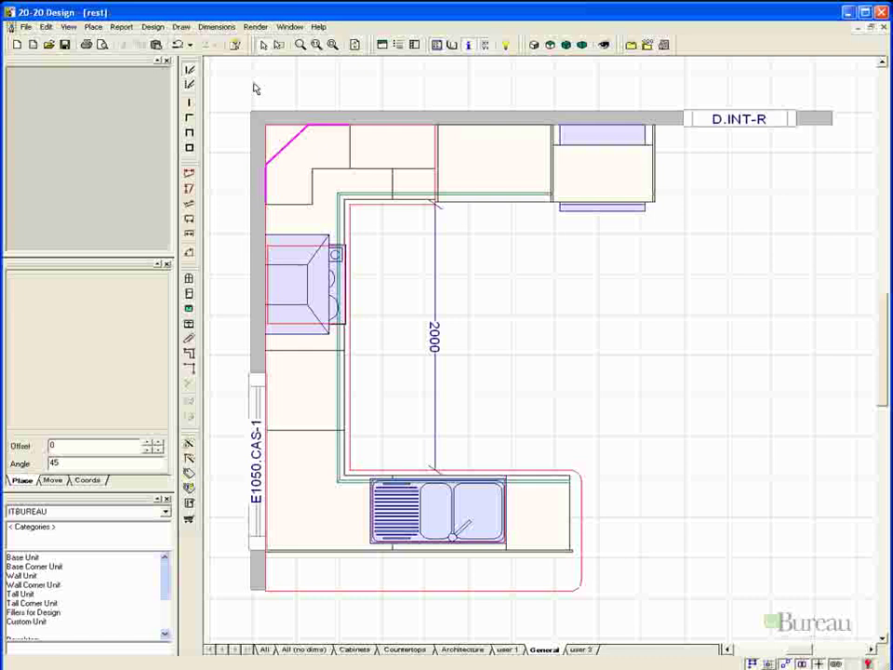
click(213, 28)
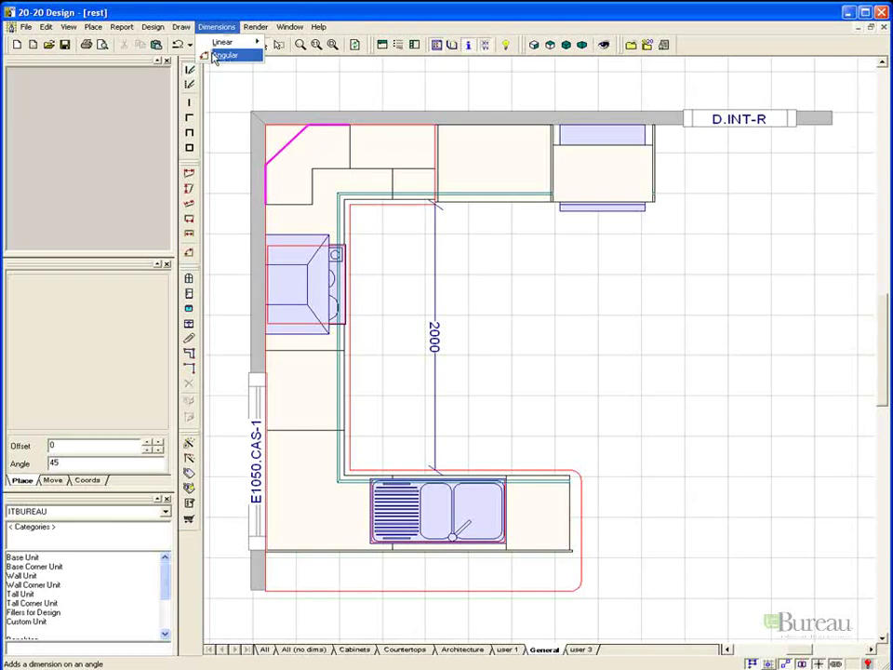
mouse_move(220, 42)
click(298, 98)
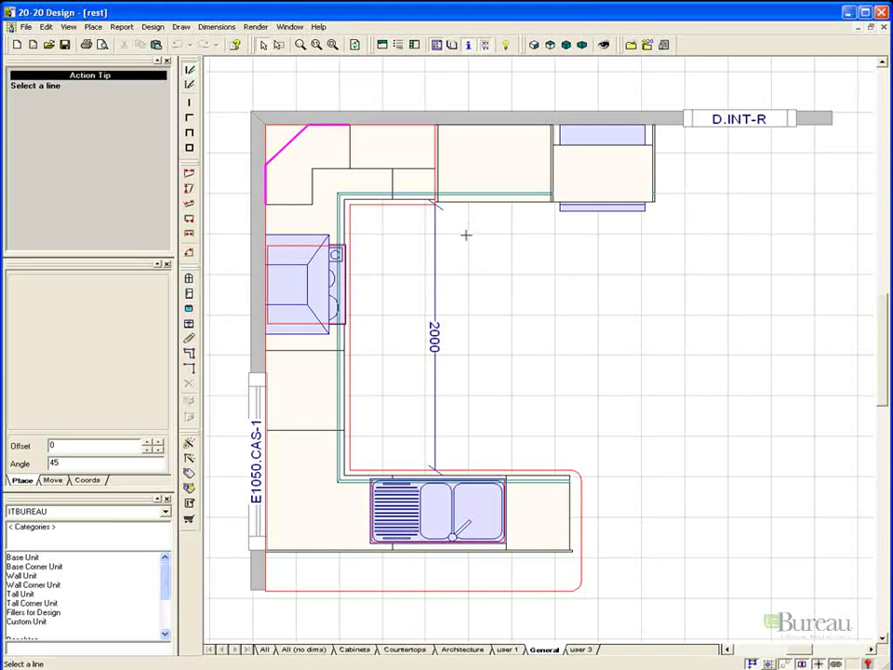
click(465, 203)
click(471, 468)
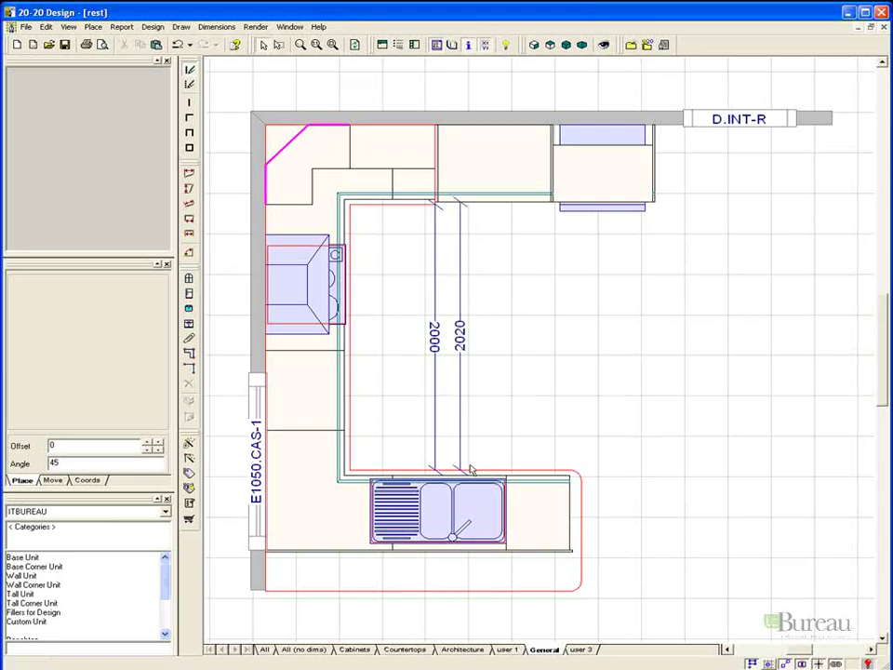
click(470, 470)
Save the design as rest2 via File > Save As
click(28, 26)
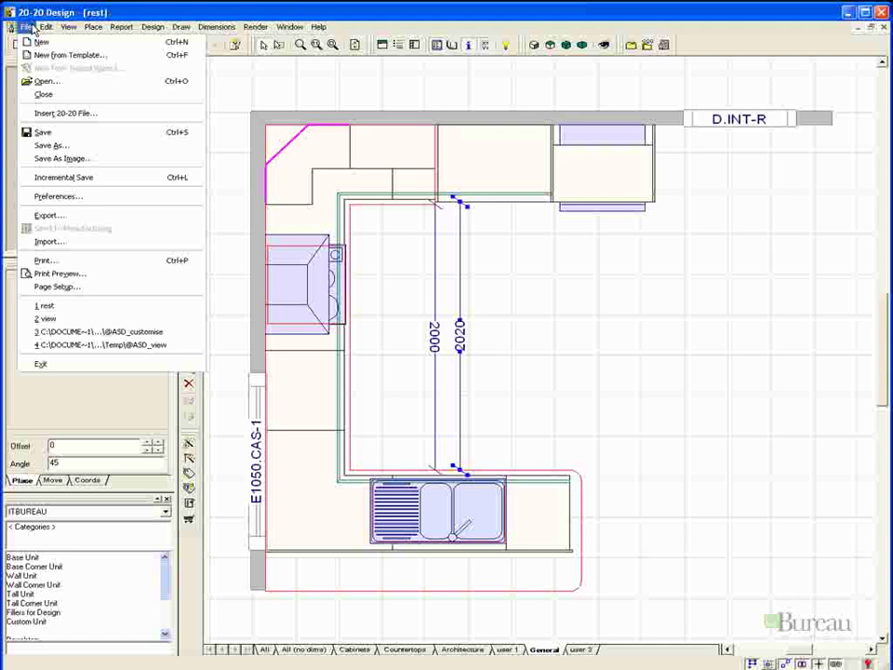
click(56, 145)
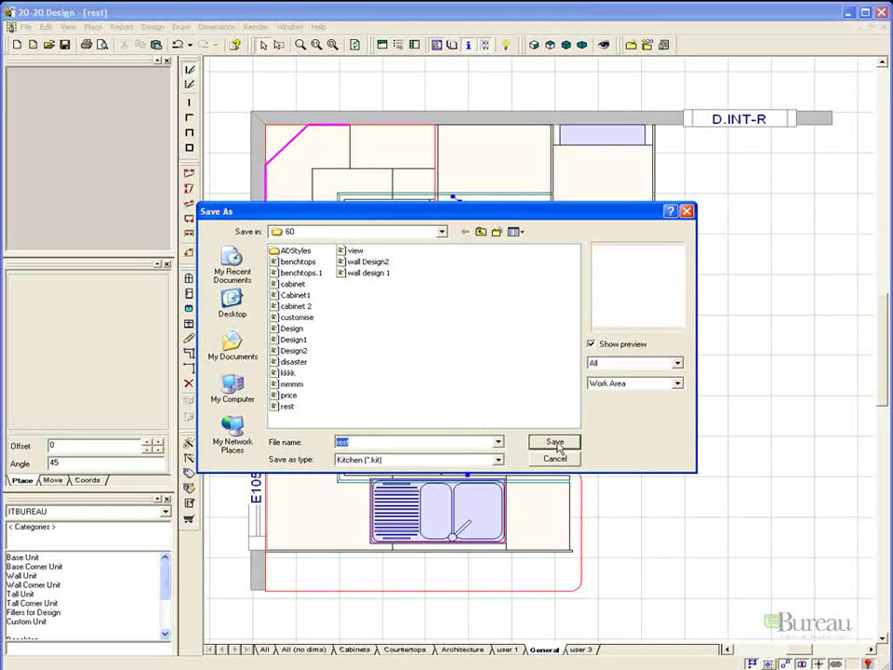
click(462, 439)
text(2)
click(549, 443)
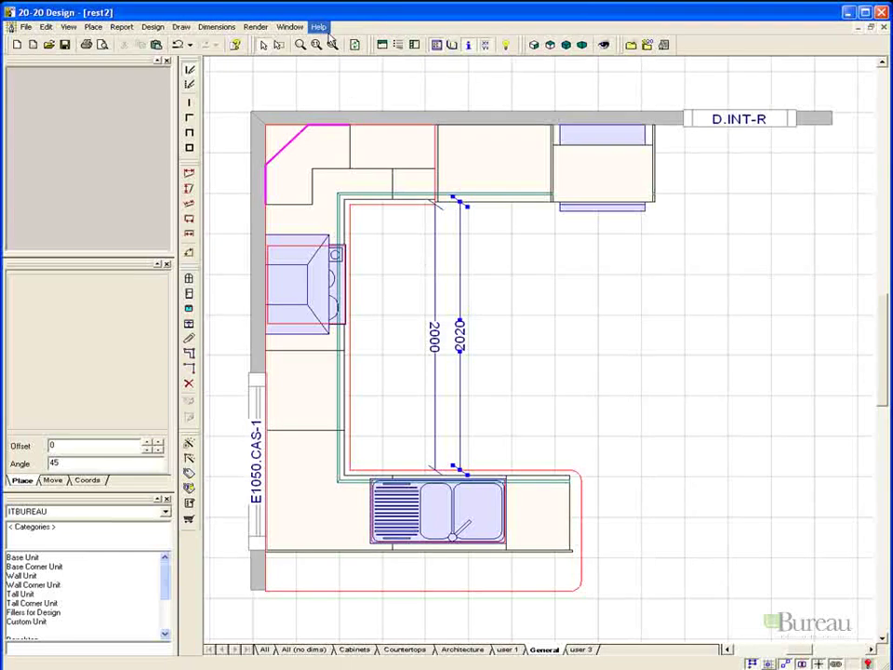
click(319, 27)
click(330, 42)
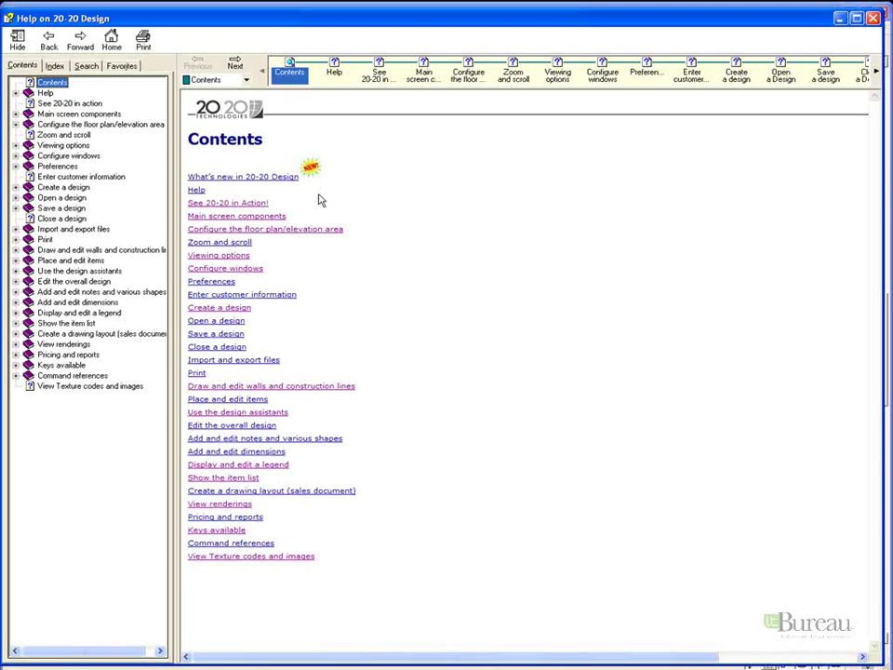
click(256, 204)
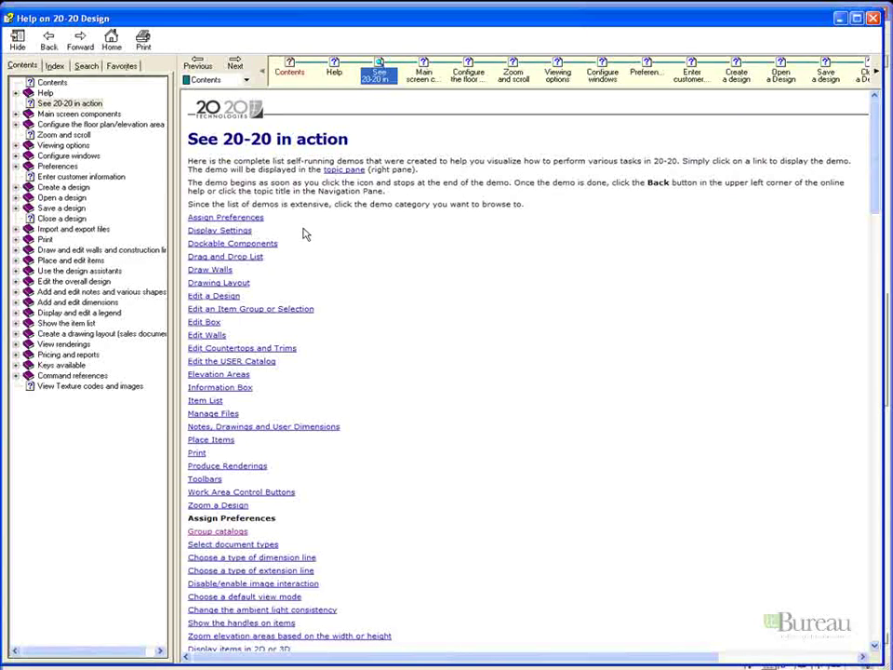
click(257, 220)
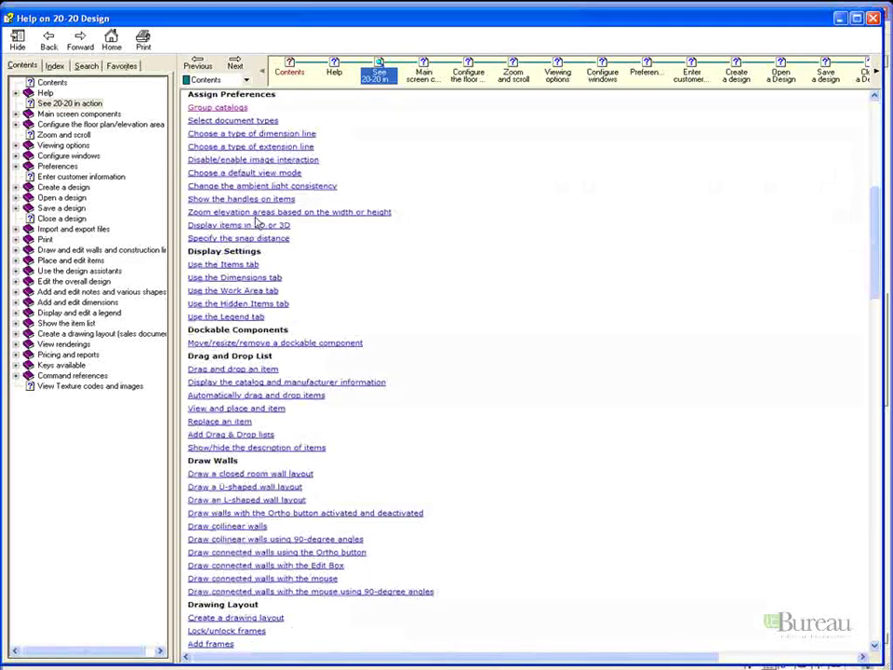
click(240, 132)
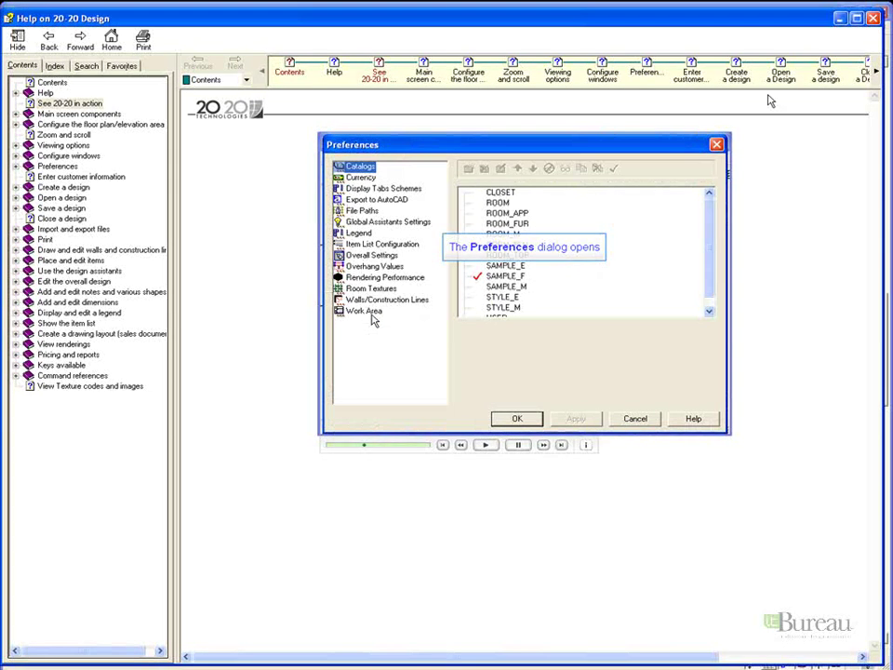
click(873, 18)
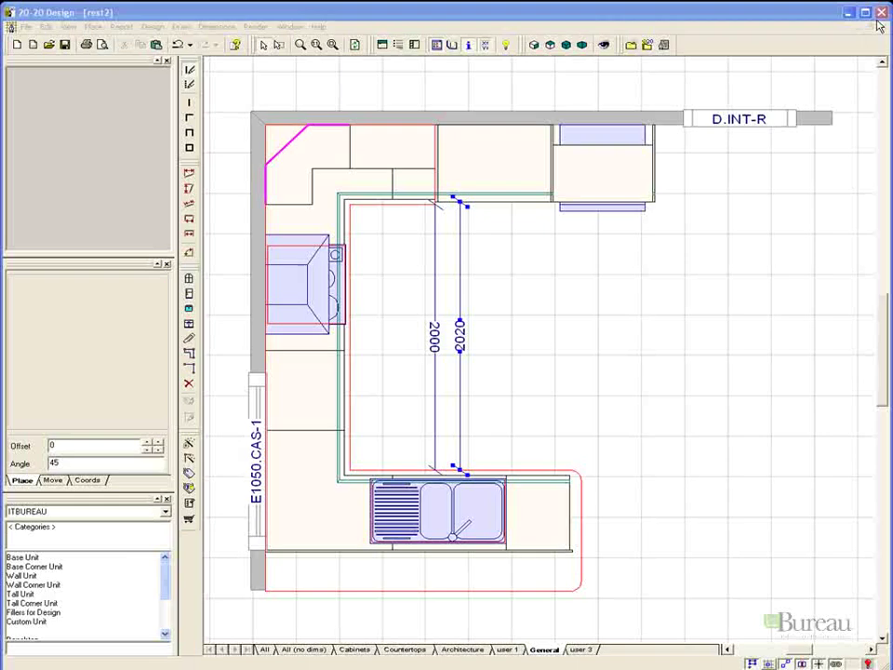